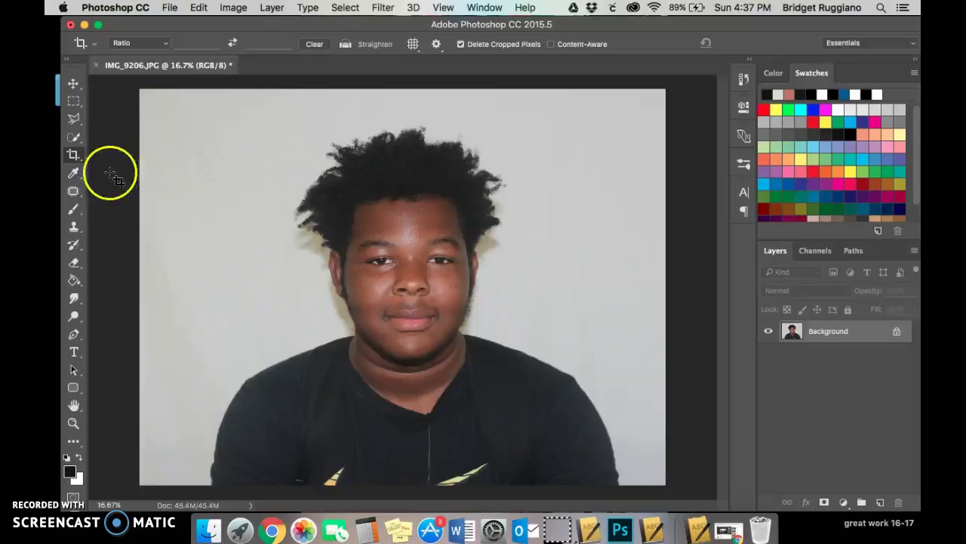
- Use the Spot Healing Brush at 28 px to heal the marks on the backdrop right of the man's head
{"action": "left_click", "coordinate": [73, 192]}
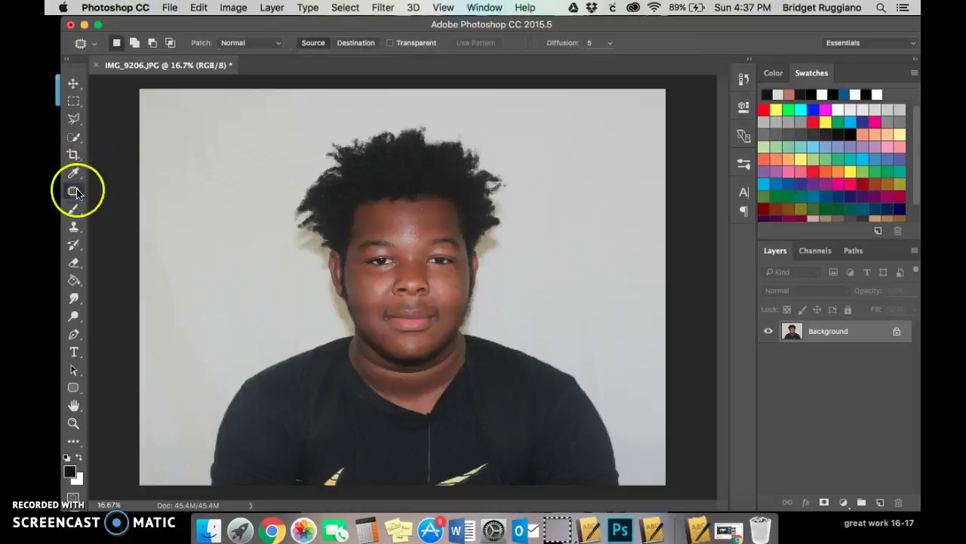
{"action": "left_click", "coordinate": [75, 193]}
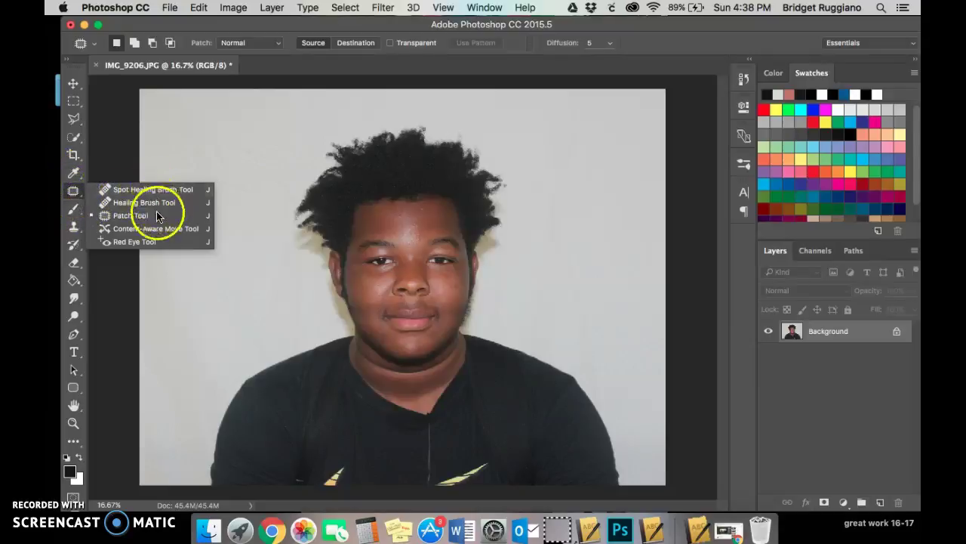
{"action": "left_click", "coordinate": [151, 190]}
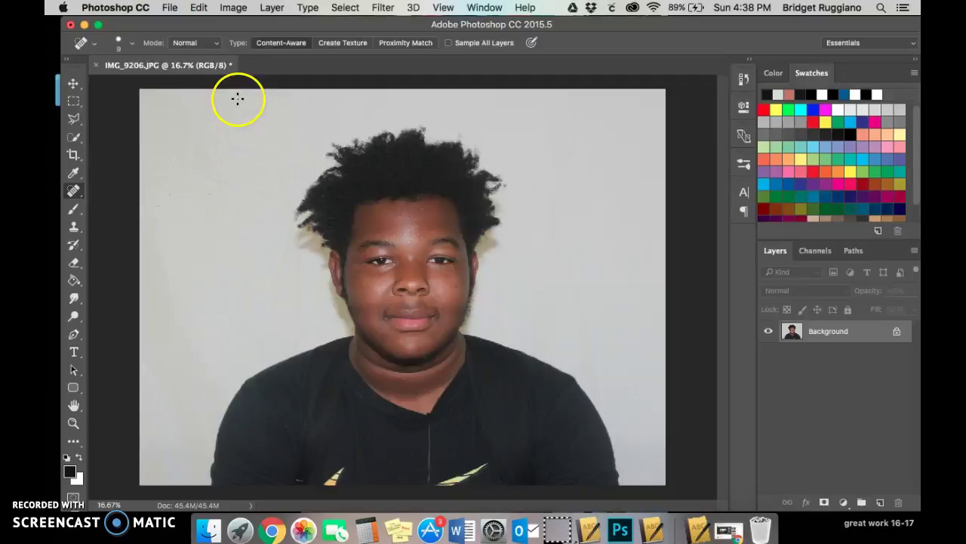
{"action": "left_click", "coordinate": [127, 42]}
{"action": "left_click_drag", "start_coordinate": [89, 84], "coordinate": [102, 84]}
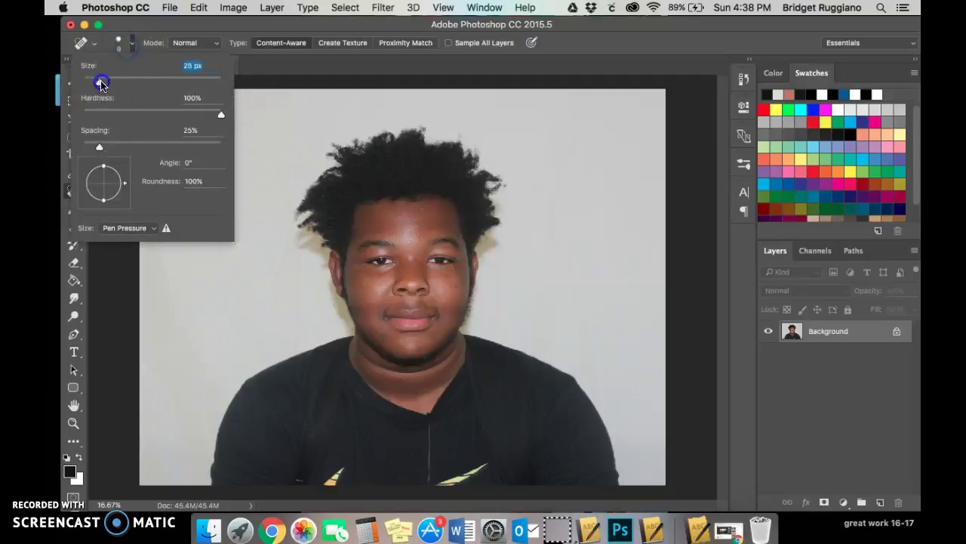
{"action": "left_click", "coordinate": [558, 184]}
{"action": "left_click_drag", "start_coordinate": [561, 183], "coordinate": [566, 151]}
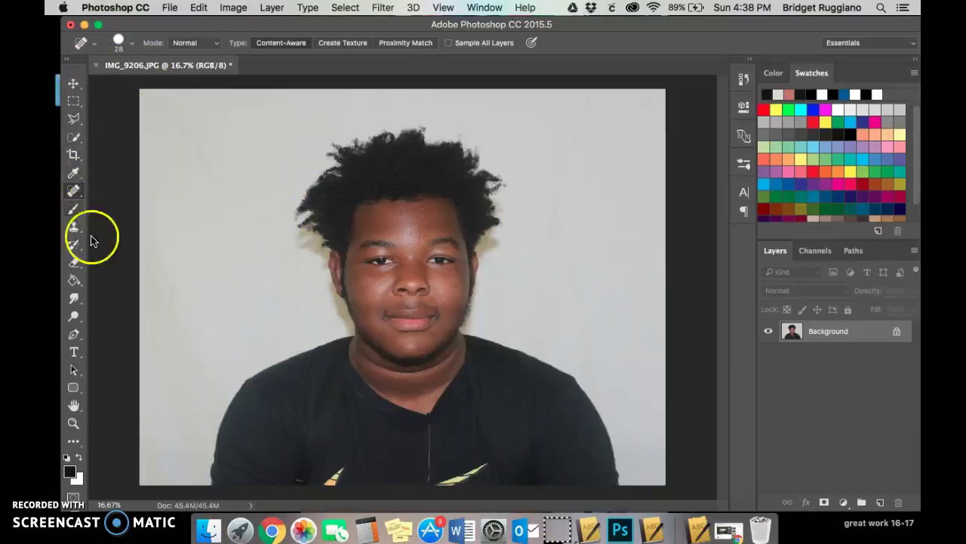
- With the Patch tool, replace the wrinkle in the upper backdrop right of the hair with clean backdrop
{"action": "left_click", "coordinate": [77, 192]}
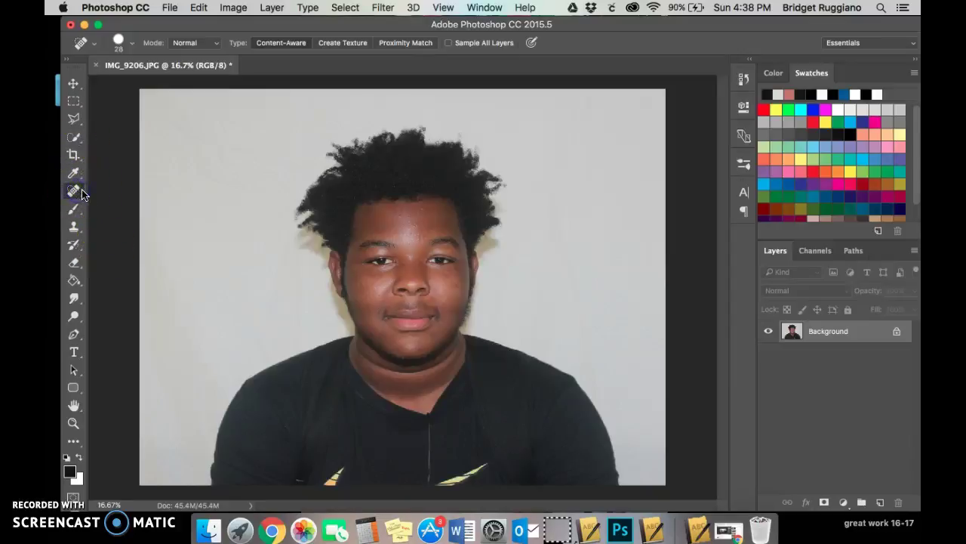
{"action": "left_click", "coordinate": [128, 214]}
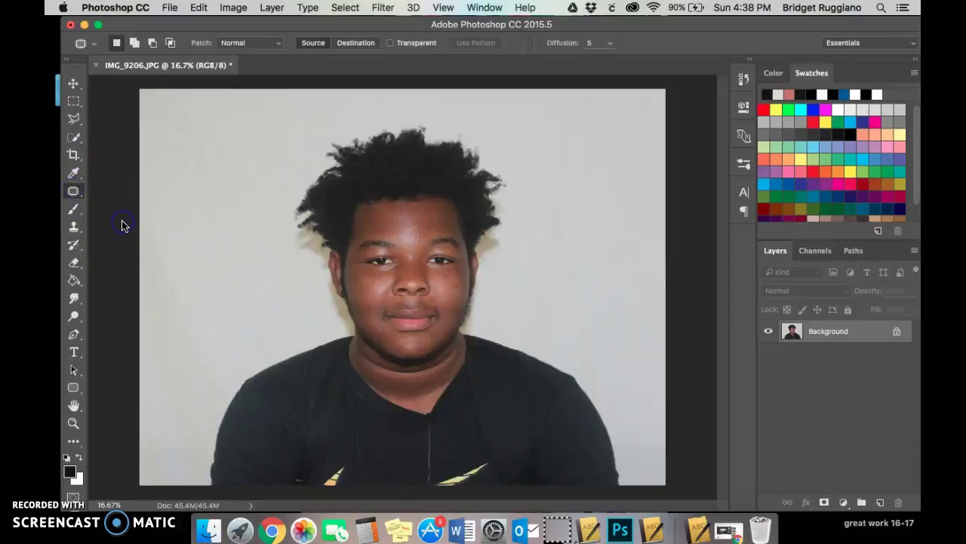
{"action": "left_click", "coordinate": [73, 425]}
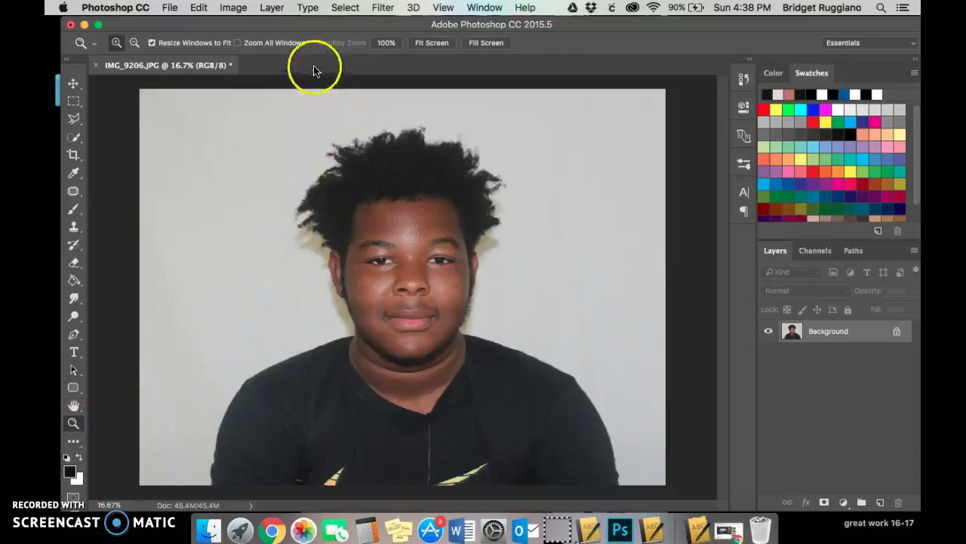
{"action": "left_click_drag", "start_coordinate": [503, 92], "coordinate": [624, 370]}
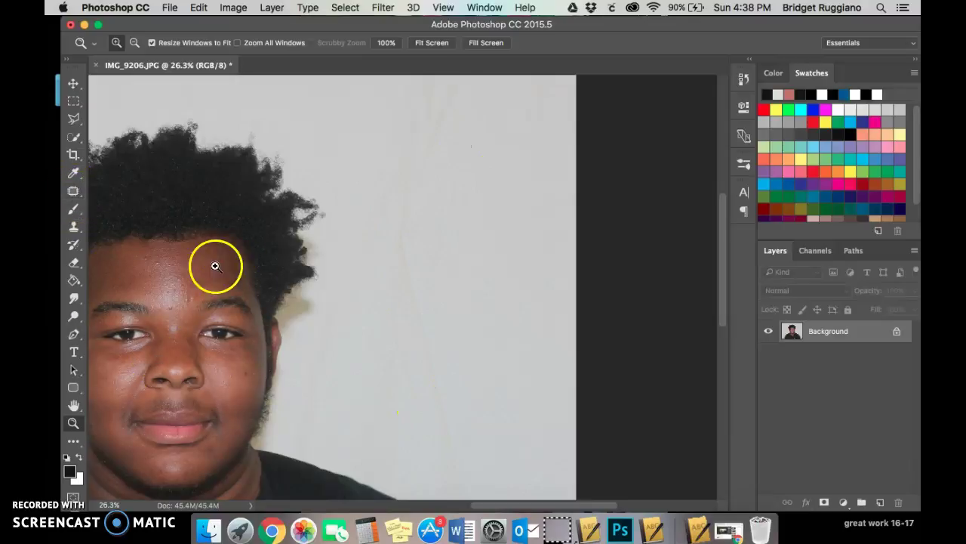
{"action": "left_click", "coordinate": [73, 193]}
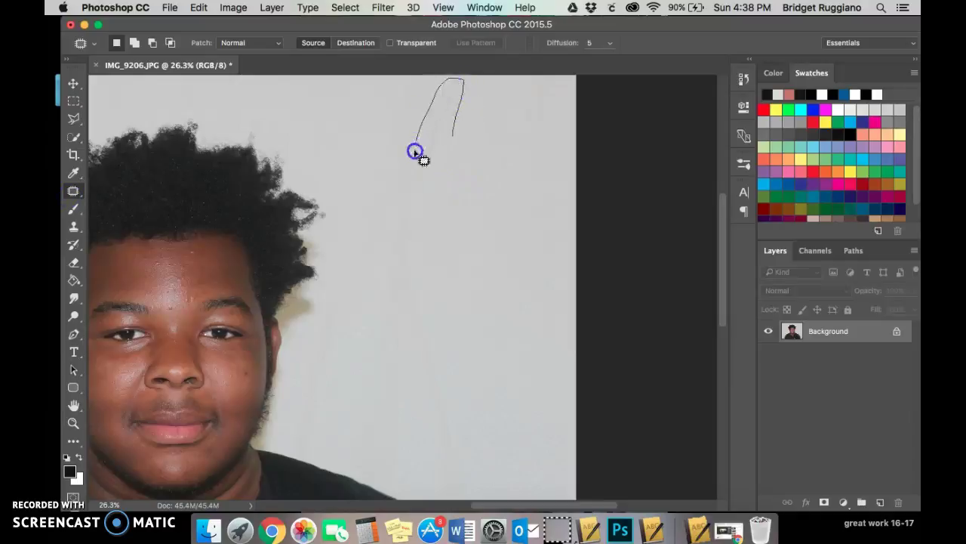
{"action": "mouse_move", "coordinate": [460, 114]}
{"action": "left_mouse_down"}
{"action": "mouse_move", "coordinate": [443, 141]}
{"action": "mouse_move", "coordinate": [478, 162]}
{"action": "left_mouse_up"}
- Patch the crease in the middle of the backdrop, level with the right side of the face
{"action": "left_click_drag", "start_coordinate": [418, 272], "coordinate": [416, 230]}
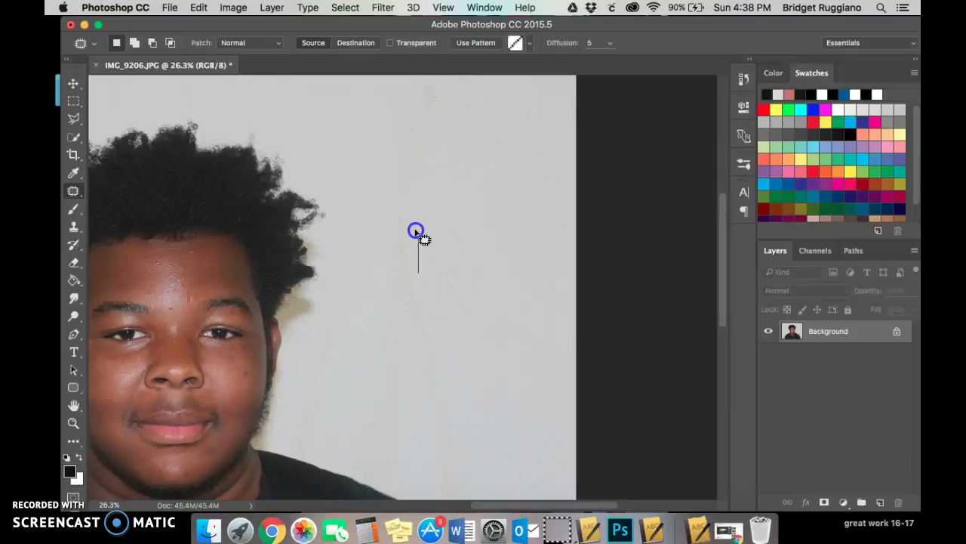
{"action": "left_click_drag", "start_coordinate": [429, 283], "coordinate": [428, 285]}
{"action": "left_click_drag", "start_coordinate": [412, 283], "coordinate": [474, 276]}
{"action": "left_click", "coordinate": [457, 356]}
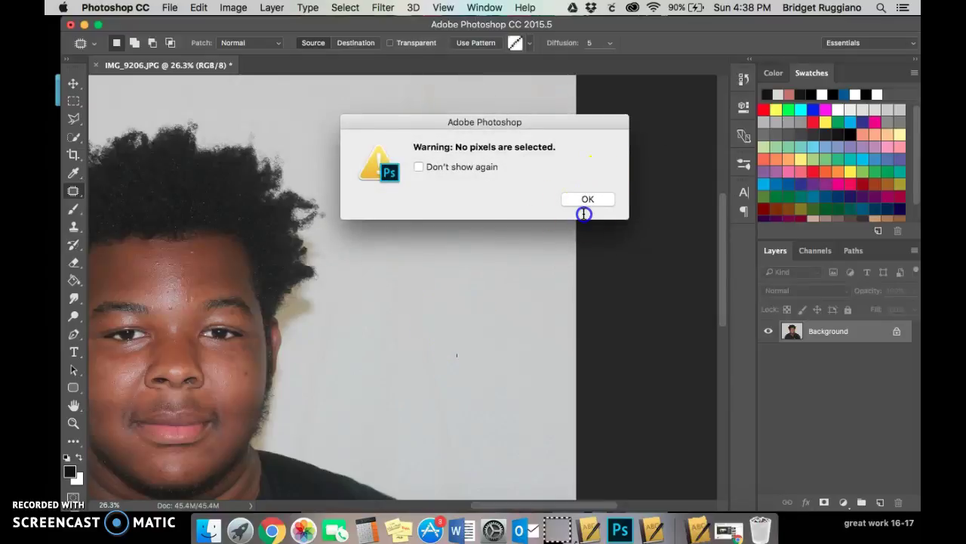
{"action": "left_click", "coordinate": [585, 200]}
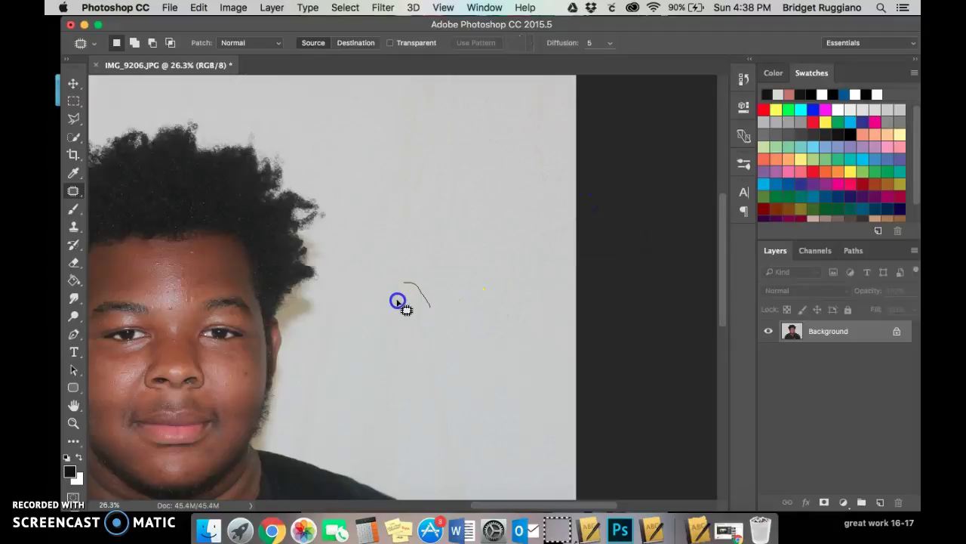
- Patch the remaining lower backdrop creases above the right shoulder with nearby clean areas
{"action": "mouse_move", "coordinate": [416, 362]}
{"action": "left_mouse_down"}
{"action": "mouse_move", "coordinate": [440, 313]}
{"action": "mouse_move", "coordinate": [431, 327]}
{"action": "mouse_move", "coordinate": [456, 321]}
{"action": "mouse_move", "coordinate": [431, 362]}
{"action": "left_mouse_up"}
{"action": "left_click", "coordinate": [468, 387]}
{"action": "mouse_move", "coordinate": [451, 431]}
{"action": "left_mouse_down"}
{"action": "mouse_move", "coordinate": [447, 404]}
{"action": "mouse_move", "coordinate": [492, 382]}
{"action": "left_mouse_up"}
{"action": "left_click", "coordinate": [478, 438]}
- Patch the marks and wrinkles in the upper backdrop left of the man's hair
{"action": "scroll", "coordinate": [362, 388], "scroll_direction": "left", "scroll_amount": 5}
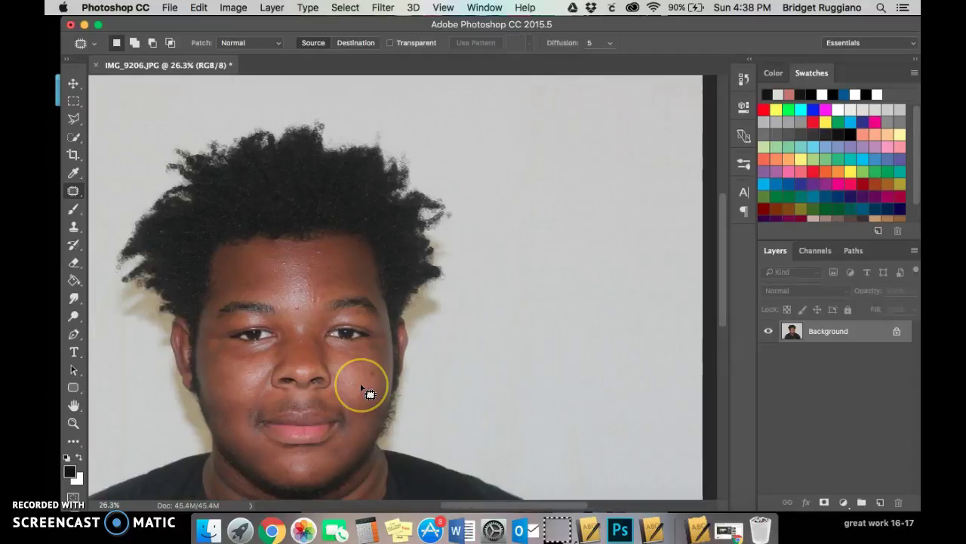
{"action": "scroll", "coordinate": [585, 143], "scroll_direction": "left", "scroll_amount": 10}
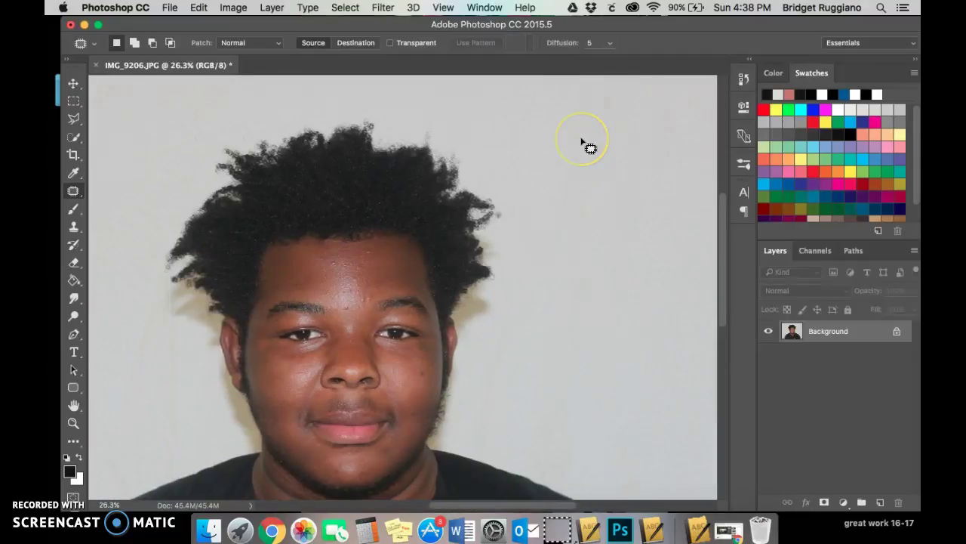
{"action": "left_click_drag", "start_coordinate": [271, 179], "coordinate": [259, 97]}
{"action": "mouse_move", "coordinate": [261, 161]}
{"action": "left_mouse_down"}
{"action": "mouse_move", "coordinate": [268, 172]}
{"action": "mouse_move", "coordinate": [156, 156]}
{"action": "left_mouse_up"}
{"action": "left_click", "coordinate": [255, 196]}
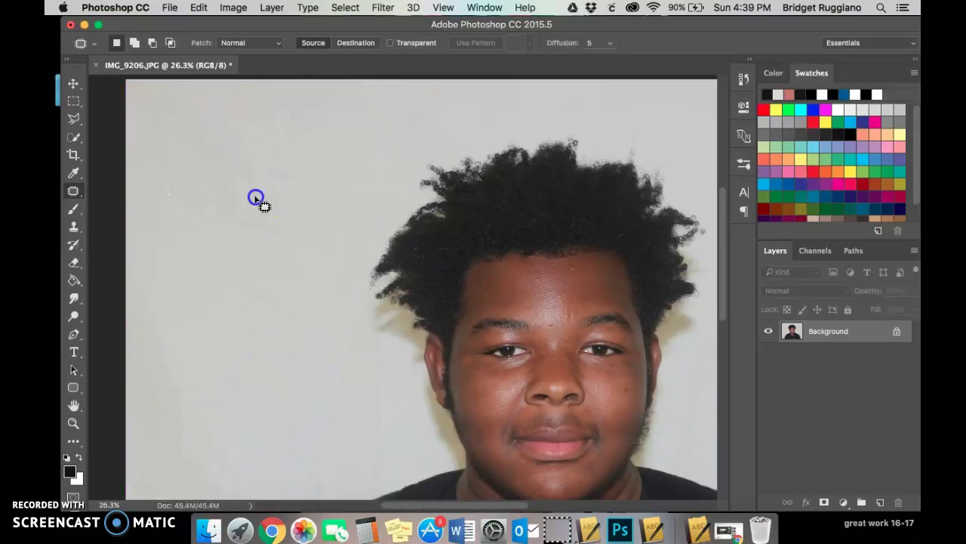
- Patch the vertical creases in the backdrop beside the left ear, using smooth backdrop farther left as the source
{"action": "scroll", "coordinate": [320, 345], "scroll_direction": "down", "scroll_amount": 5}
{"action": "scroll", "coordinate": [319, 345], "scroll_direction": "right", "scroll_amount": 2}
{"action": "left_click", "coordinate": [353, 317]}
{"action": "mouse_move", "coordinate": [352, 317]}
{"action": "left_mouse_down"}
{"action": "mouse_move", "coordinate": [343, 333]}
{"action": "mouse_move", "coordinate": [178, 278]}
{"action": "left_mouse_up"}
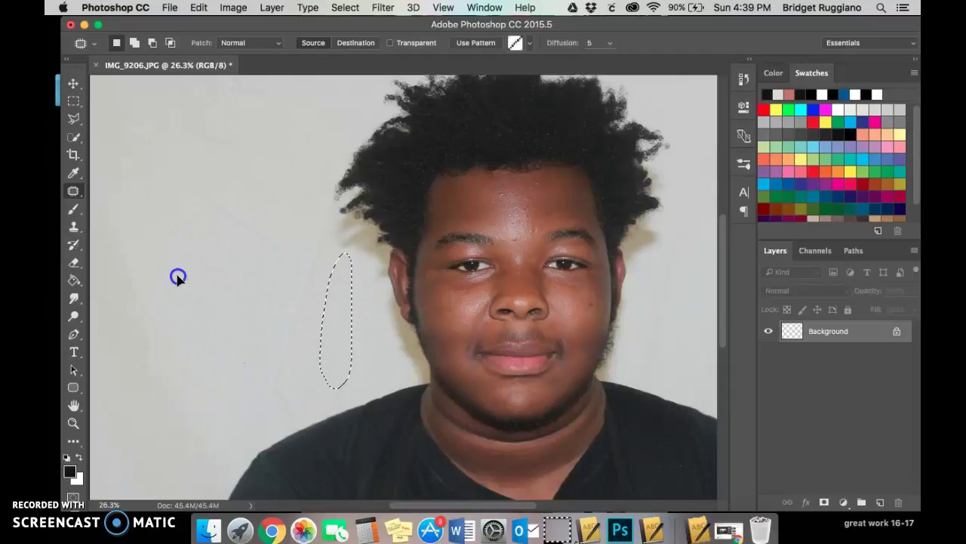
{"action": "left_click", "coordinate": [315, 380]}
{"action": "mouse_move", "coordinate": [316, 289]}
{"action": "left_mouse_down"}
{"action": "mouse_move", "coordinate": [322, 222]}
{"action": "mouse_move", "coordinate": [288, 244]}
{"action": "mouse_move", "coordinate": [274, 311]}
{"action": "mouse_move", "coordinate": [311, 305]}
{"action": "mouse_move", "coordinate": [293, 277]}
{"action": "mouse_move", "coordinate": [225, 295]}
{"action": "left_mouse_up"}
{"action": "left_click", "coordinate": [360, 353]}
- Patch the small blemishes on the upper forehead below the hairline with clean skin
{"action": "scroll", "coordinate": [425, 315], "scroll_direction": "up", "scroll_amount": 4}
{"action": "scroll", "coordinate": [425, 316], "scroll_direction": "right", "scroll_amount": 5}
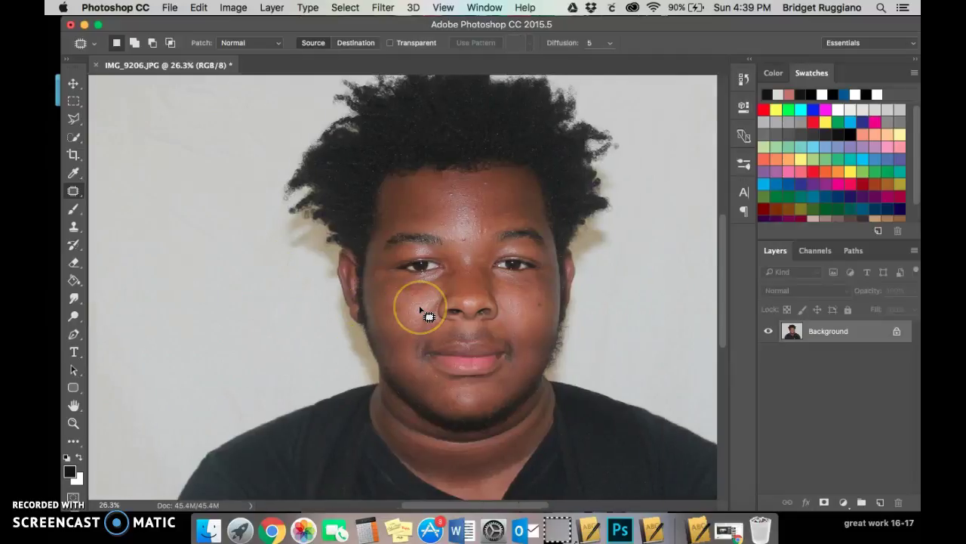
{"action": "left_click", "coordinate": [73, 425]}
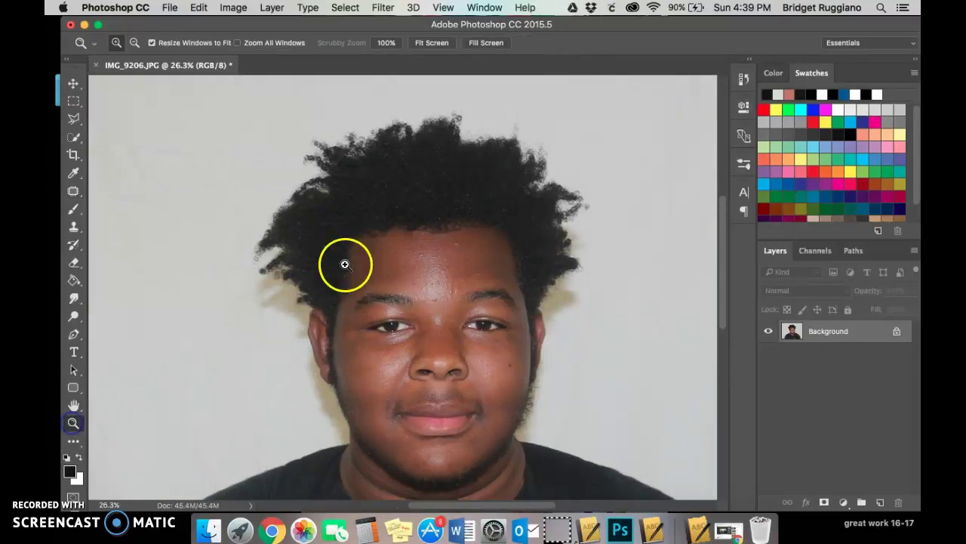
{"action": "left_click_drag", "start_coordinate": [300, 210], "coordinate": [614, 378]}
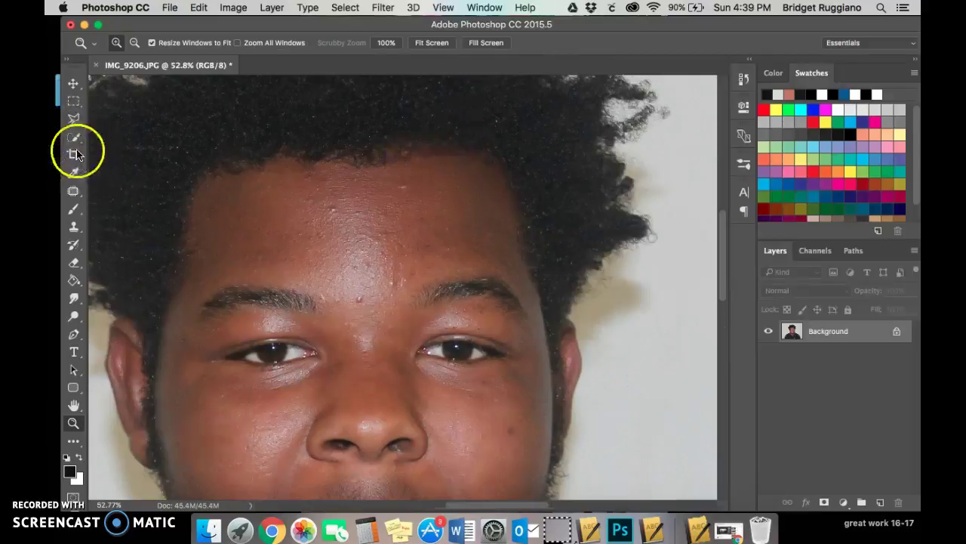
{"action": "left_click", "coordinate": [73, 191]}
{"action": "mouse_move", "coordinate": [405, 191]}
{"action": "left_mouse_down"}
{"action": "mouse_move", "coordinate": [396, 195]}
{"action": "mouse_move", "coordinate": [436, 234]}
{"action": "left_mouse_up"}
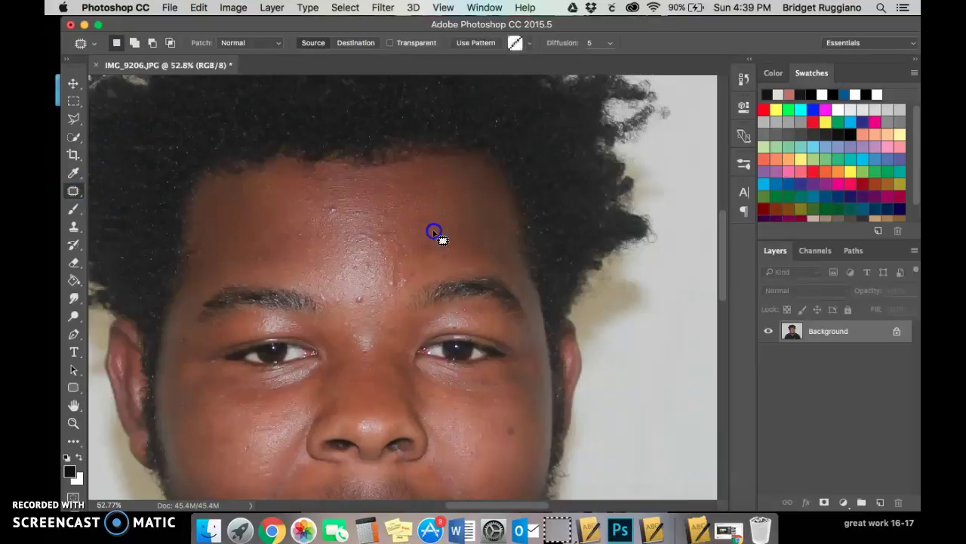
{"action": "mouse_move", "coordinate": [341, 211]}
{"action": "left_mouse_down"}
{"action": "mouse_move", "coordinate": [321, 226]}
{"action": "mouse_move", "coordinate": [342, 214]}
{"action": "mouse_move", "coordinate": [298, 218]}
{"action": "mouse_move", "coordinate": [334, 250]}
{"action": "mouse_move", "coordinate": [313, 226]}
{"action": "mouse_move", "coordinate": [305, 248]}
{"action": "left_mouse_up"}
{"action": "left_click", "coordinate": [331, 254]}
{"action": "left_click", "coordinate": [330, 275]}
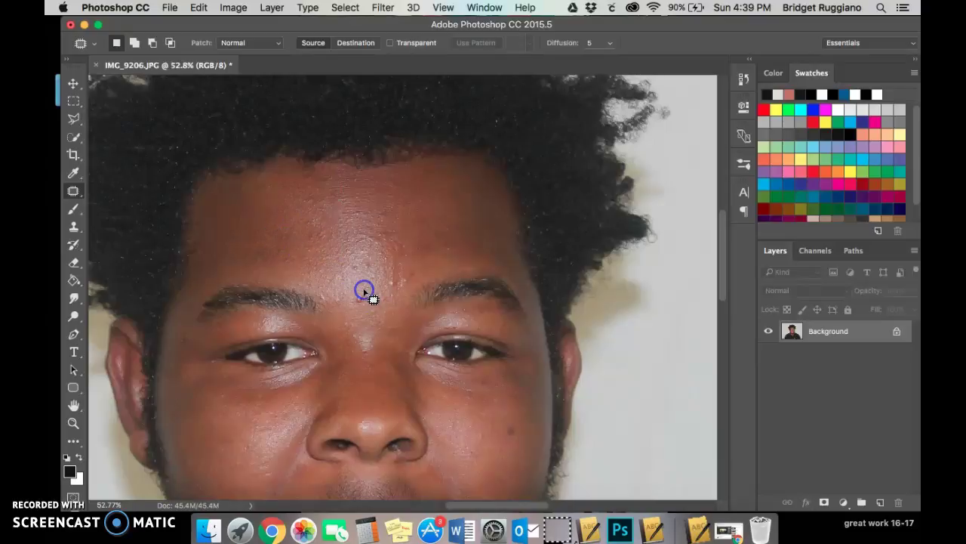
- Patch the bumps between the eyebrows with smoother forehead skin
{"action": "mouse_move", "coordinate": [367, 304]}
{"action": "left_mouse_down"}
{"action": "mouse_move", "coordinate": [357, 296]}
{"action": "mouse_move", "coordinate": [431, 250]}
{"action": "mouse_move", "coordinate": [453, 259]}
{"action": "left_mouse_up"}
{"action": "left_click", "coordinate": [394, 306]}
{"action": "mouse_move", "coordinate": [362, 289]}
{"action": "left_mouse_down"}
{"action": "mouse_move", "coordinate": [361, 265]}
{"action": "mouse_move", "coordinate": [355, 280]}
{"action": "mouse_move", "coordinate": [393, 301]}
{"action": "left_mouse_up"}
- Patch the dark mole on the right cheek with adjacent clear skin
{"action": "scroll", "coordinate": [389, 294], "scroll_direction": "down", "scroll_amount": 5}
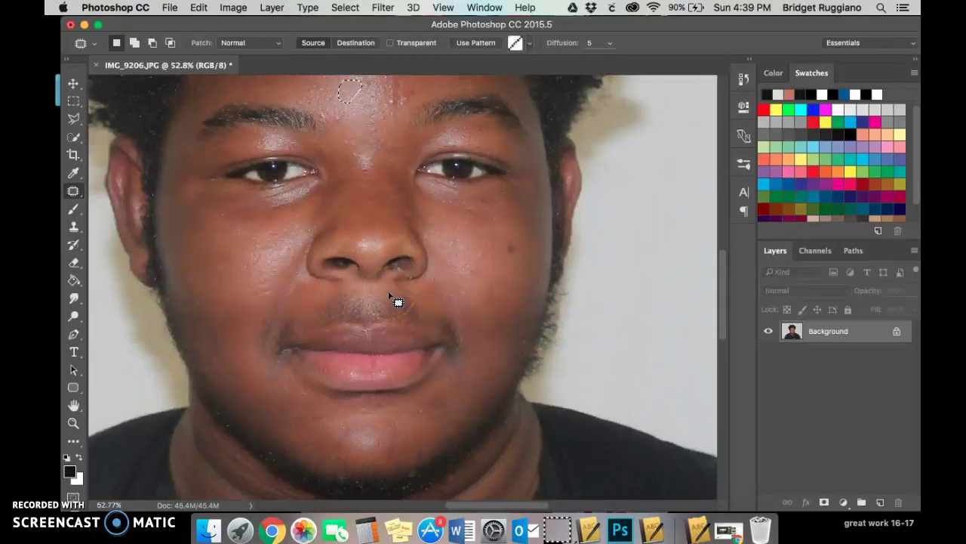
{"action": "left_click_drag", "start_coordinate": [475, 293], "coordinate": [496, 289]}
{"action": "left_click", "coordinate": [480, 194]}
- Patch the lines and marks under the right eye with smoother cheek skin
{"action": "left_click_drag", "start_coordinate": [472, 207], "coordinate": [498, 208]}
{"action": "left_click", "coordinate": [479, 189]}
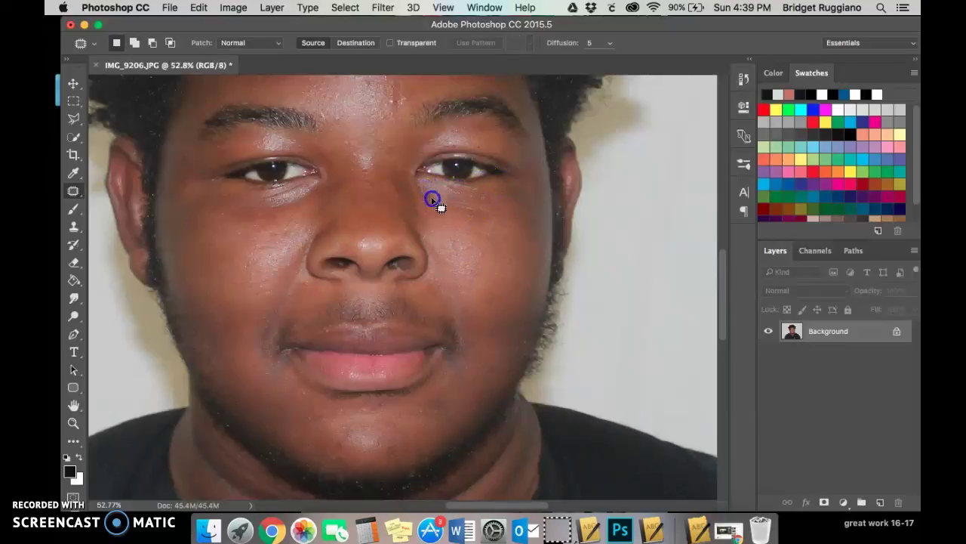
{"action": "left_click_drag", "start_coordinate": [472, 206], "coordinate": [476, 191]}
{"action": "left_click", "coordinate": [485, 231]}
- Patch the crease beneath the left eye with smoother skin from just below it
{"action": "scroll", "coordinate": [476, 244], "scroll_direction": "up", "scroll_amount": 3}
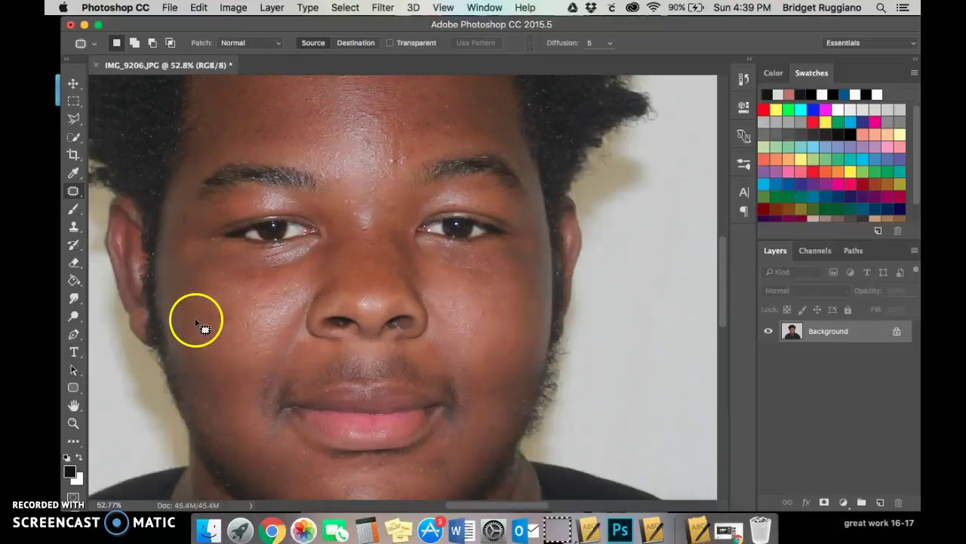
{"action": "left_click", "coordinate": [289, 247]}
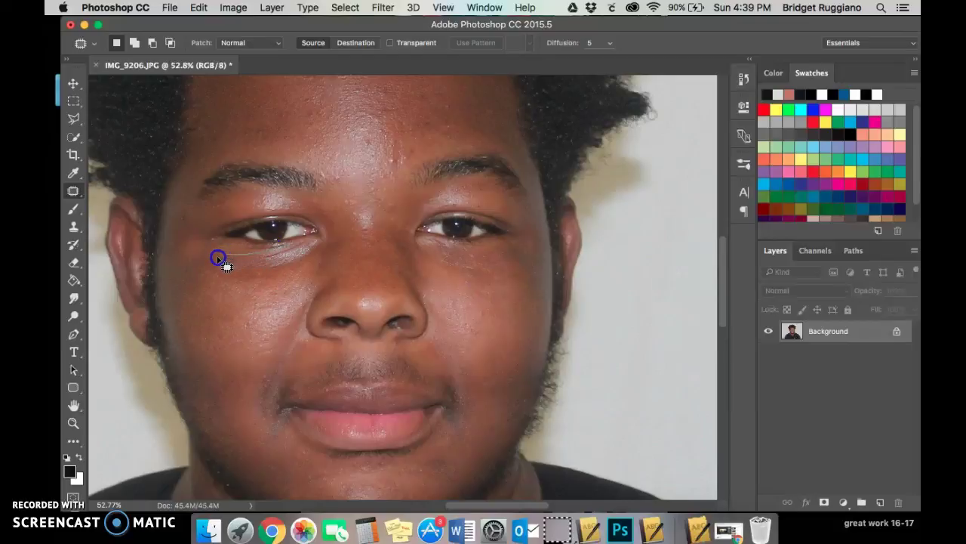
{"action": "left_click_drag", "start_coordinate": [278, 248], "coordinate": [258, 271]}
{"action": "left_click", "coordinate": [250, 299]}
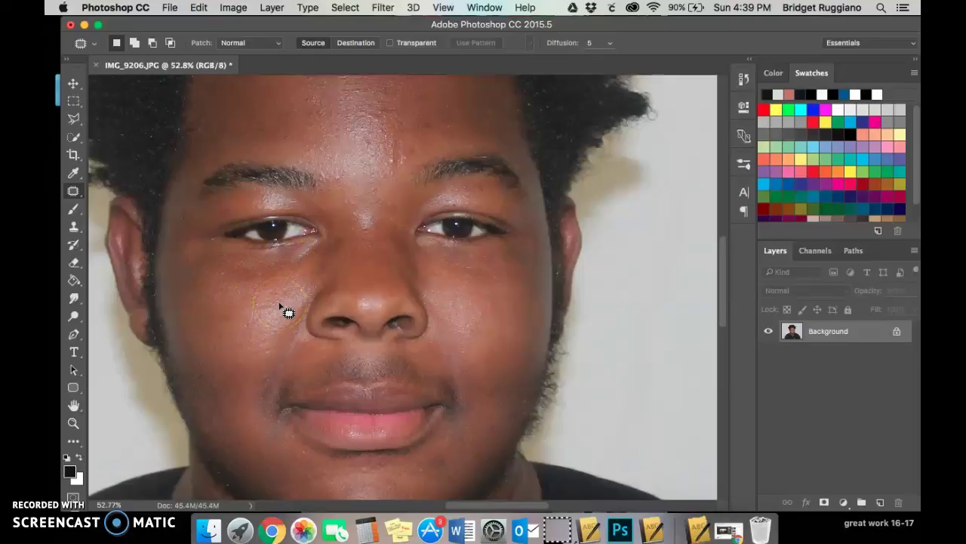
- Patch the remaining vertical line and spots on the lower forehead between the brows
{"action": "scroll", "coordinate": [281, 306], "scroll_direction": "down", "scroll_amount": 2}
{"action": "scroll", "coordinate": [288, 310], "scroll_direction": "up", "scroll_amount": 8}
{"action": "left_click", "coordinate": [371, 203]}
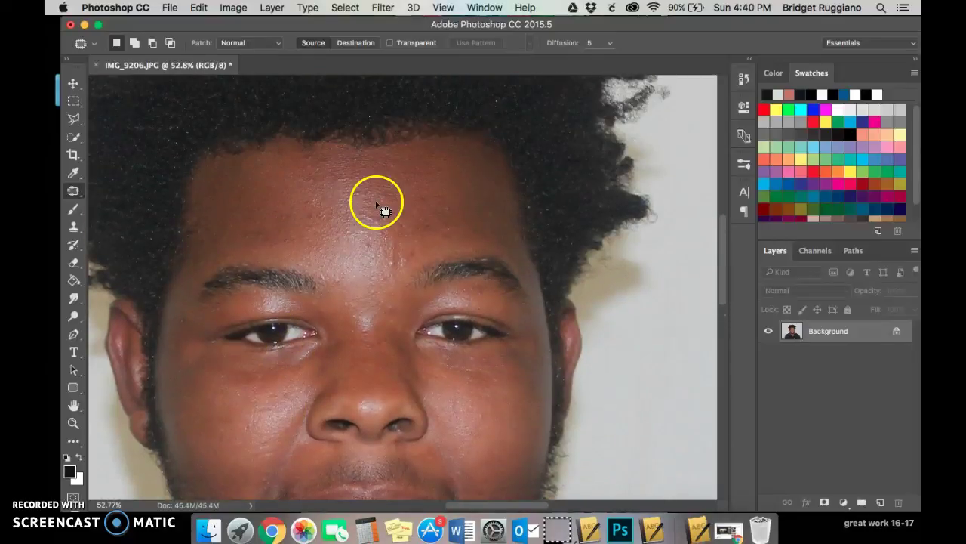
{"action": "mouse_move", "coordinate": [253, 244]}
{"action": "left_mouse_down"}
{"action": "mouse_move", "coordinate": [306, 228]}
{"action": "mouse_move", "coordinate": [387, 255]}
{"action": "mouse_move", "coordinate": [394, 269]}
{"action": "mouse_move", "coordinate": [369, 257]}
{"action": "mouse_move", "coordinate": [355, 268]}
{"action": "left_mouse_up"}
{"action": "left_click_drag", "start_coordinate": [107, 192], "coordinate": [111, 161]}
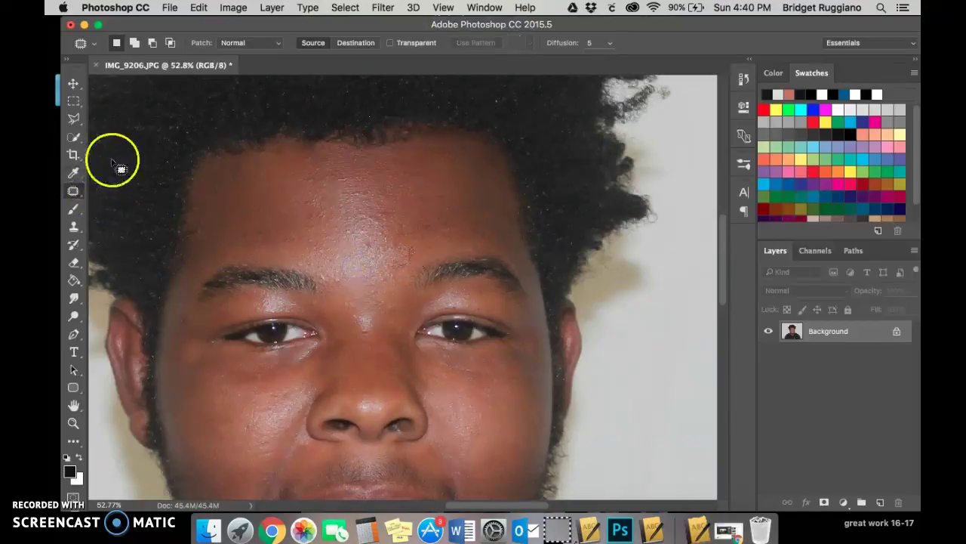
- Set up the Clone Stamp tool with a hard round brush at 51 px and 100% hardness
{"action": "left_click", "coordinate": [71, 230]}
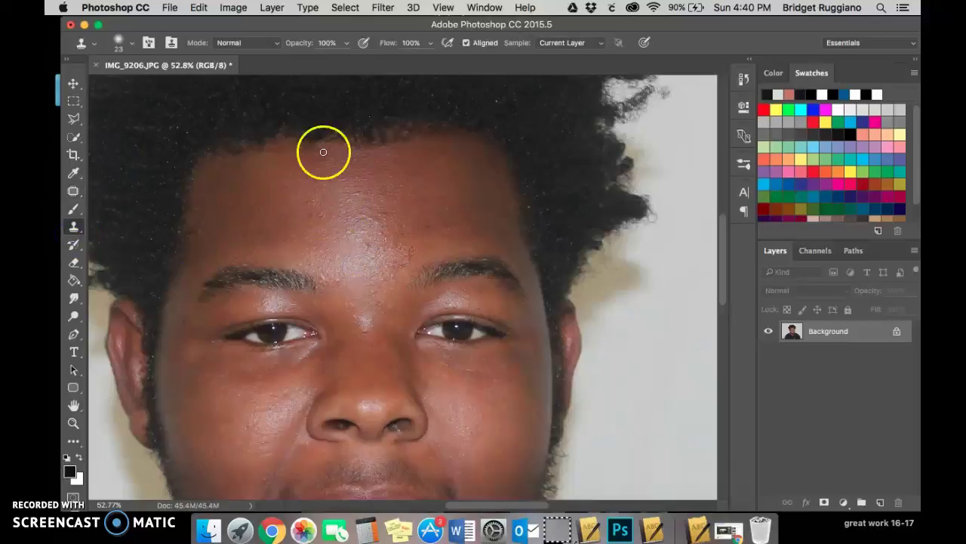
{"action": "left_click", "coordinate": [131, 44]}
{"action": "left_click_drag", "start_coordinate": [147, 86], "coordinate": [150, 90]}
{"action": "left_click", "coordinate": [111, 176]}
{"action": "left_click", "coordinate": [159, 84]}
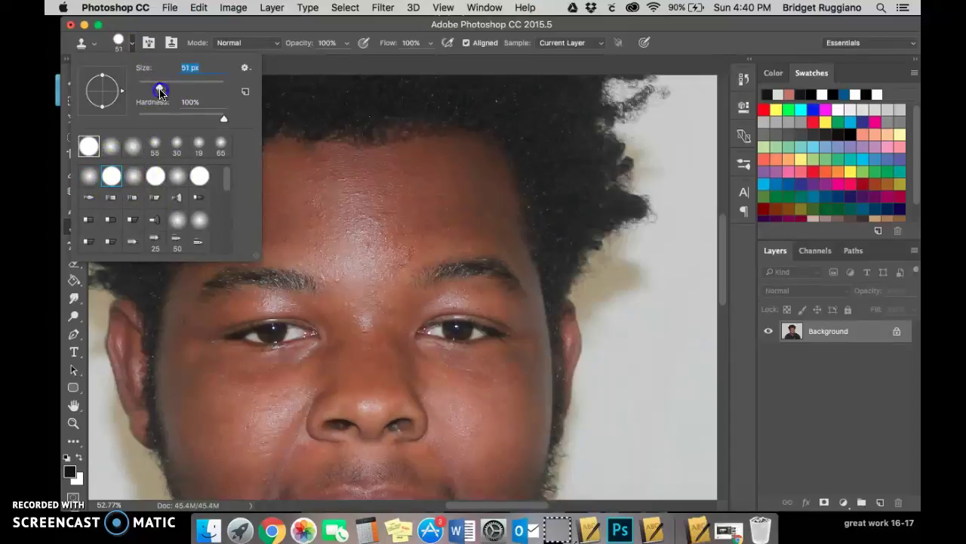
{"action": "left_click", "coordinate": [123, 38]}
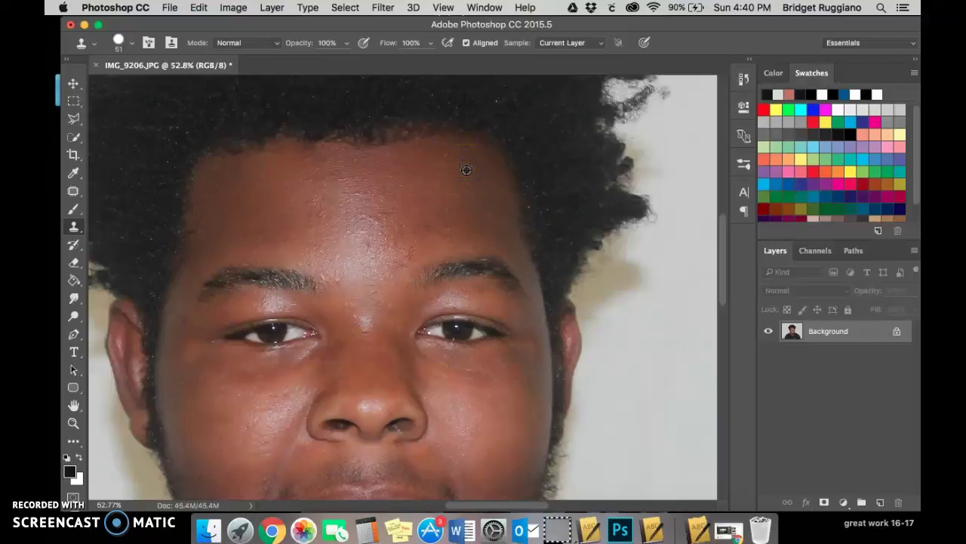
- Clone sampled forehead skin along the edge of the hairline to even it out
{"action": "left_click", "coordinate": [479, 148], "text": "alt"}
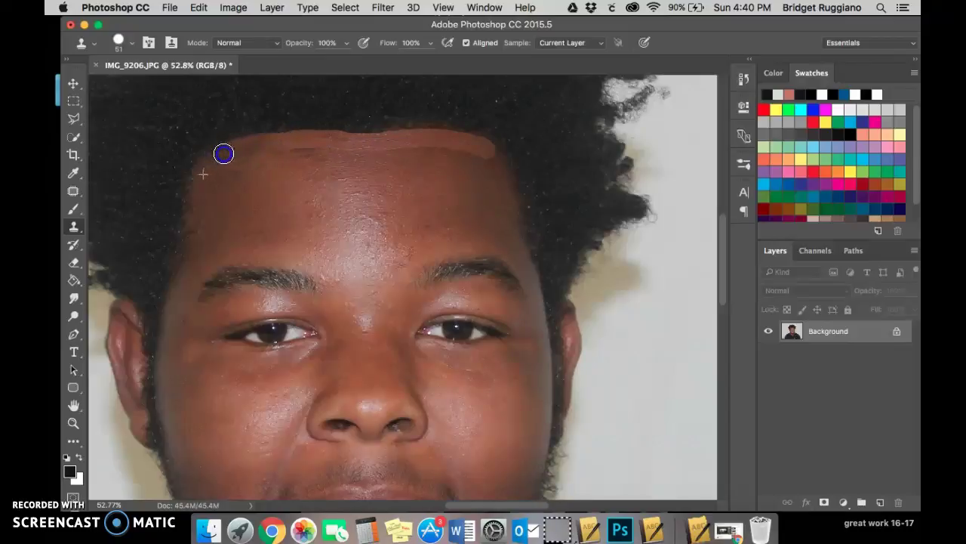
{"action": "mouse_move", "coordinate": [217, 160]}
{"action": "left_mouse_down"}
{"action": "mouse_move", "coordinate": [382, 157]}
{"action": "mouse_move", "coordinate": [406, 177]}
{"action": "mouse_move", "coordinate": [451, 177]}
{"action": "mouse_move", "coordinate": [436, 153]}
{"action": "mouse_move", "coordinate": [320, 148]}
{"action": "left_mouse_up"}
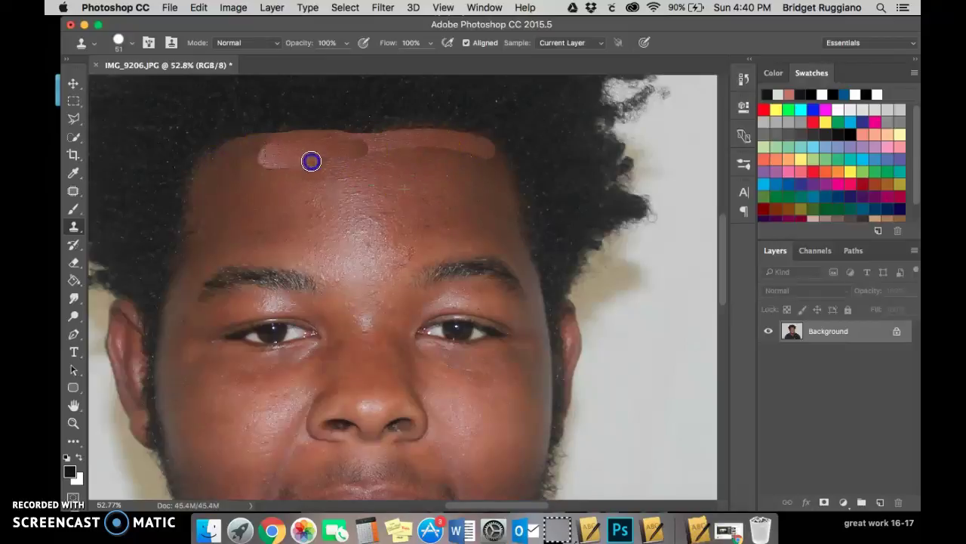
{"action": "left_click", "coordinate": [241, 198], "text": "alt"}
{"action": "left_click_drag", "start_coordinate": [265, 157], "coordinate": [266, 160]}
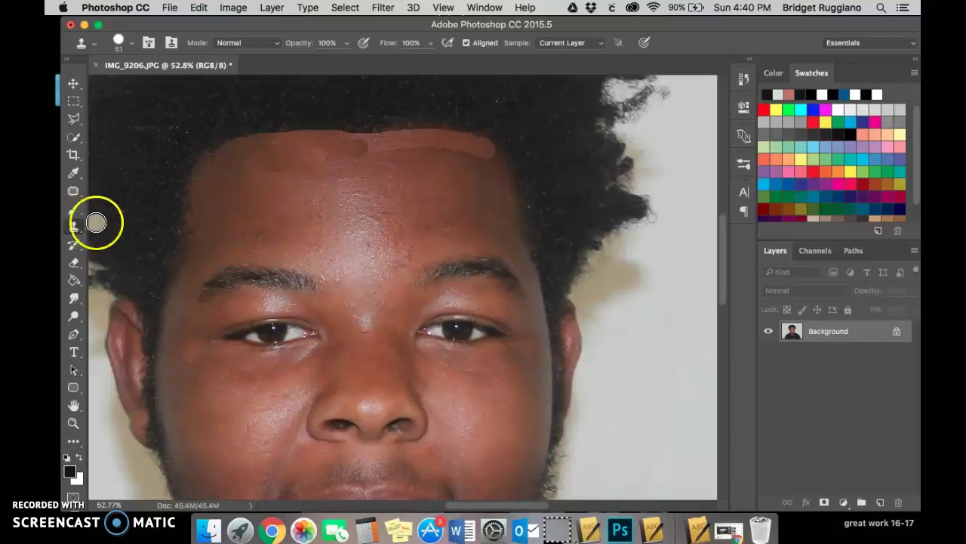
- Patch the left end of the cloned hairline band with forehead skin from just below it
{"action": "left_click", "coordinate": [74, 191]}
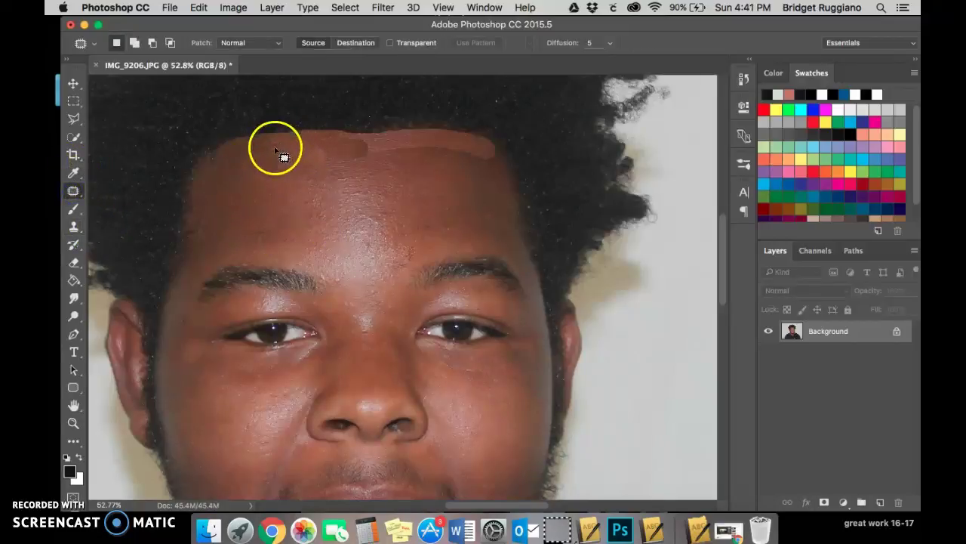
{"action": "mouse_move", "coordinate": [230, 151]}
{"action": "left_mouse_down"}
{"action": "mouse_move", "coordinate": [218, 152]}
{"action": "mouse_move", "coordinate": [226, 167]}
{"action": "left_mouse_up"}
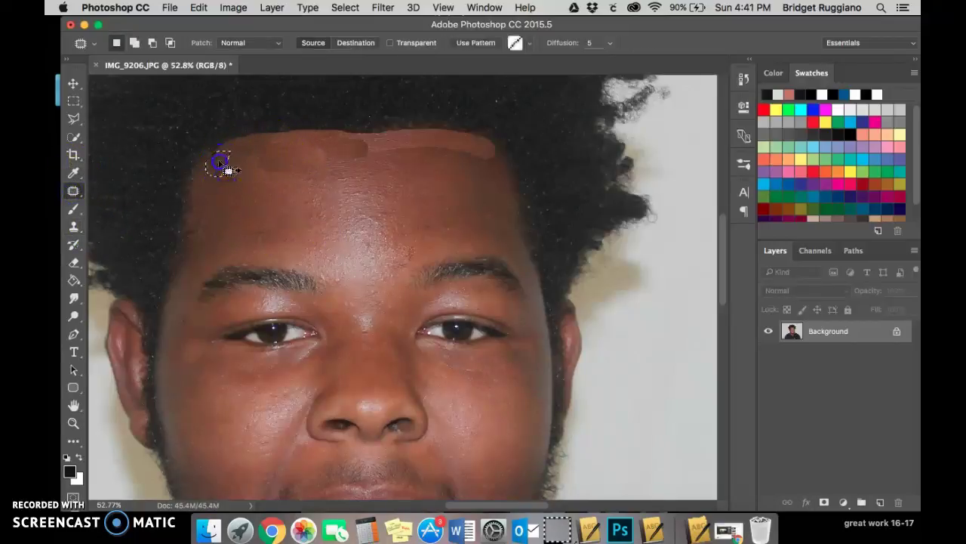
{"action": "left_click", "coordinate": [238, 193]}
{"action": "mouse_move", "coordinate": [276, 188]}
{"action": "left_mouse_down"}
{"action": "mouse_move", "coordinate": [281, 158]}
{"action": "mouse_move", "coordinate": [297, 181]}
{"action": "mouse_move", "coordinate": [400, 147]}
{"action": "left_mouse_up"}
{"action": "left_click", "coordinate": [298, 221]}
- Patch the dark cloned spots at the middle of the hairline with nearby forehead skin
{"action": "mouse_move", "coordinate": [332, 143]}
{"action": "left_mouse_down"}
{"action": "mouse_move", "coordinate": [318, 172]}
{"action": "mouse_move", "coordinate": [384, 159]}
{"action": "mouse_move", "coordinate": [365, 172]}
{"action": "left_mouse_up"}
{"action": "left_click", "coordinate": [436, 202]}
{"action": "left_click_drag", "start_coordinate": [366, 132], "coordinate": [296, 146]}
{"action": "left_click", "coordinate": [410, 138]}
{"action": "right_click", "coordinate": [388, 146]}
{"action": "left_click", "coordinate": [388, 146]}
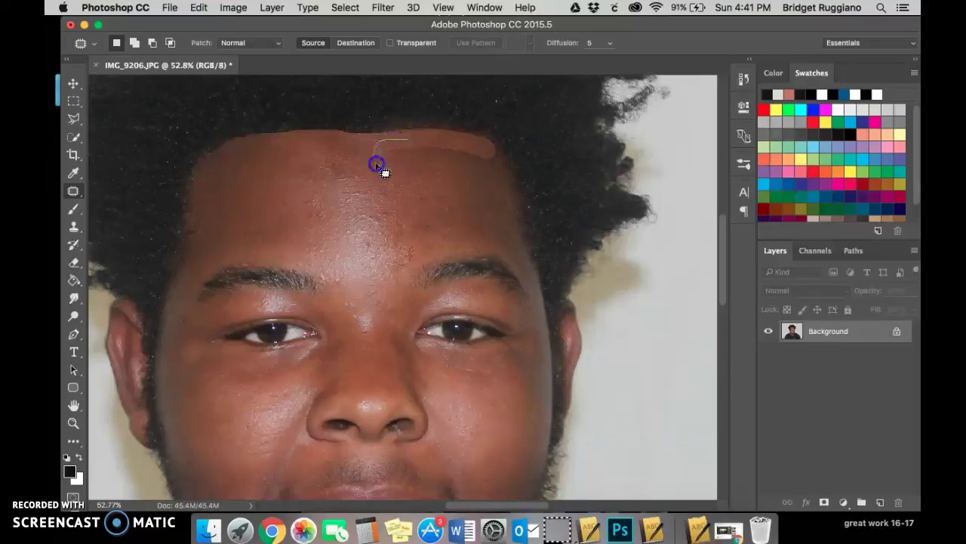
- Patch the lighter cloned strip along the right half of the hairline with forehead skin from beneath it
{"action": "left_click", "coordinate": [443, 166]}
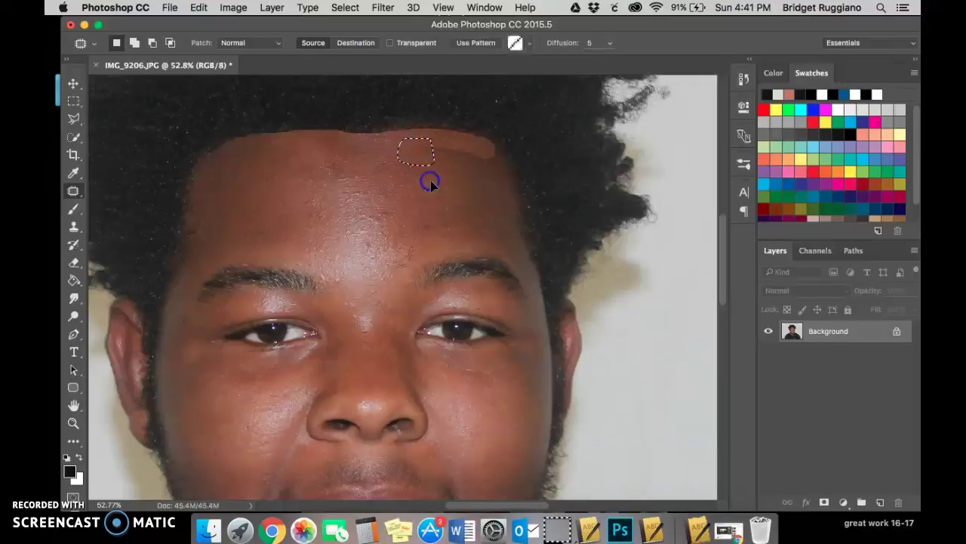
{"action": "mouse_move", "coordinate": [458, 134]}
{"action": "left_mouse_down"}
{"action": "mouse_move", "coordinate": [419, 165]}
{"action": "mouse_move", "coordinate": [477, 150]}
{"action": "mouse_move", "coordinate": [431, 142]}
{"action": "mouse_move", "coordinate": [416, 156]}
{"action": "mouse_move", "coordinate": [422, 166]}
{"action": "mouse_move", "coordinate": [452, 161]}
{"action": "left_mouse_up"}
{"action": "left_click_drag", "start_coordinate": [444, 200], "coordinate": [446, 199]}
{"action": "left_click", "coordinate": [487, 197]}
{"action": "left_click", "coordinate": [499, 153]}
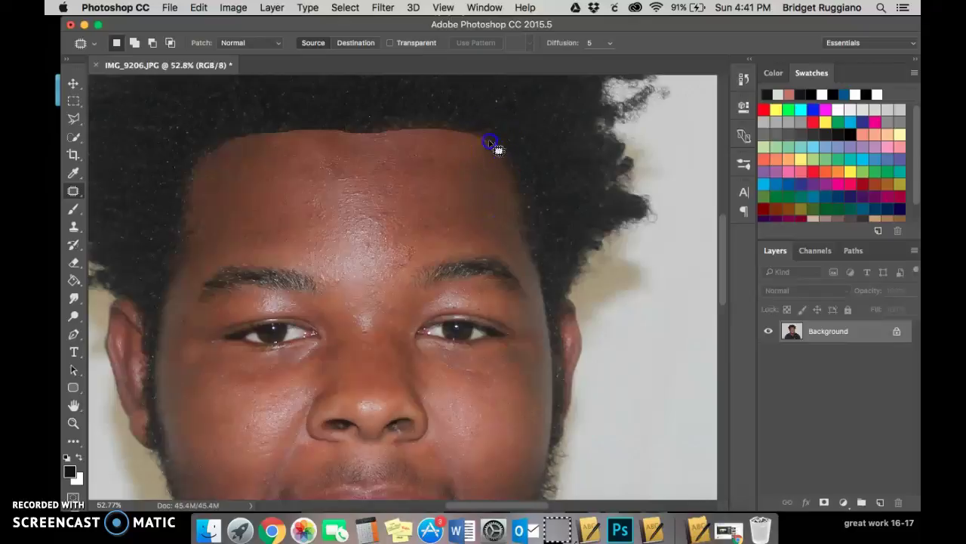
{"action": "left_click_drag", "start_coordinate": [482, 174], "coordinate": [440, 167]}
{"action": "left_click_drag", "start_coordinate": [439, 203], "coordinate": [501, 190]}
{"action": "left_click", "coordinate": [465, 190]}
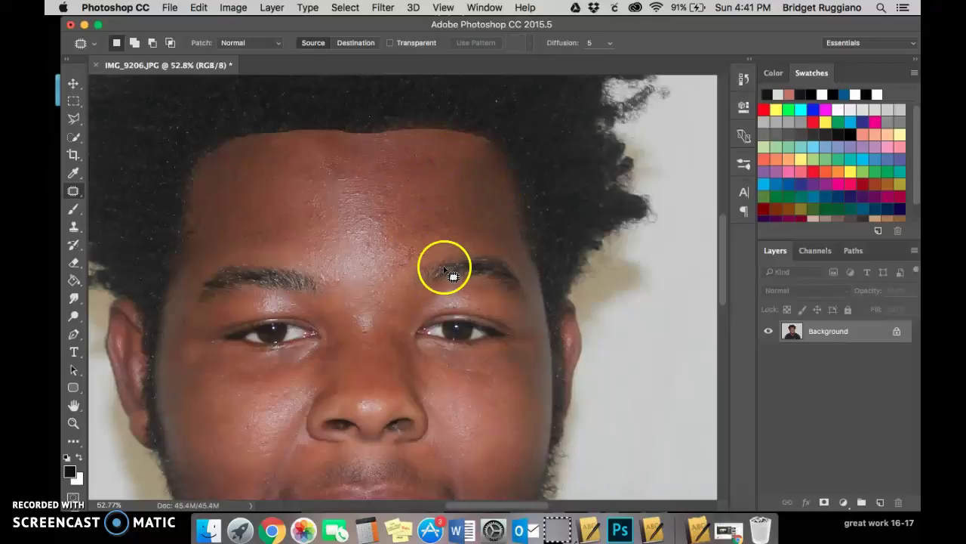
- Try to patch a spot along the shirt's shoulder edge with nearby clean backdrop
{"action": "scroll", "coordinate": [480, 314], "scroll_direction": "down", "scroll_amount": 2}
{"action": "scroll", "coordinate": [481, 314], "scroll_direction": "down", "scroll_amount": 10}
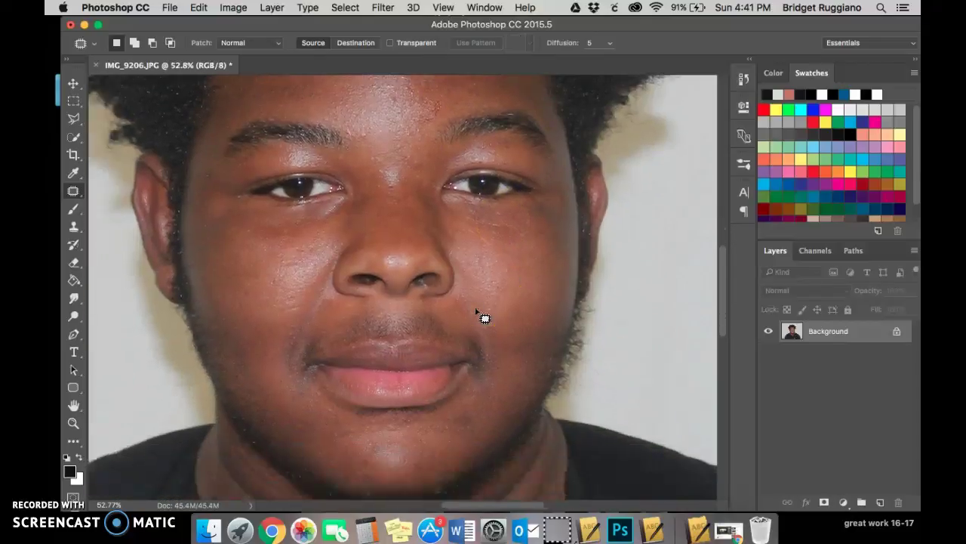
{"action": "scroll", "coordinate": [480, 314], "scroll_direction": "up", "scroll_amount": 2}
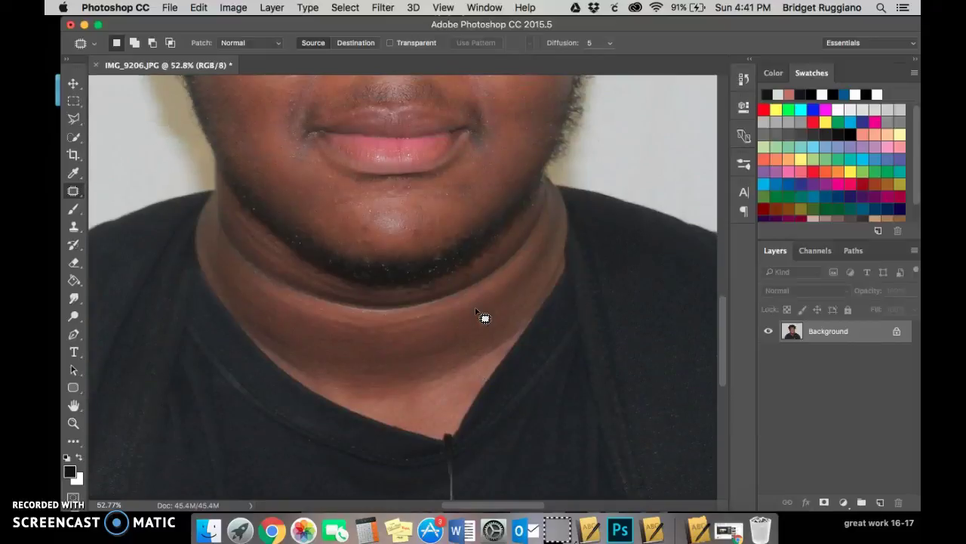
{"action": "scroll", "coordinate": [481, 314], "scroll_direction": "right", "scroll_amount": 6}
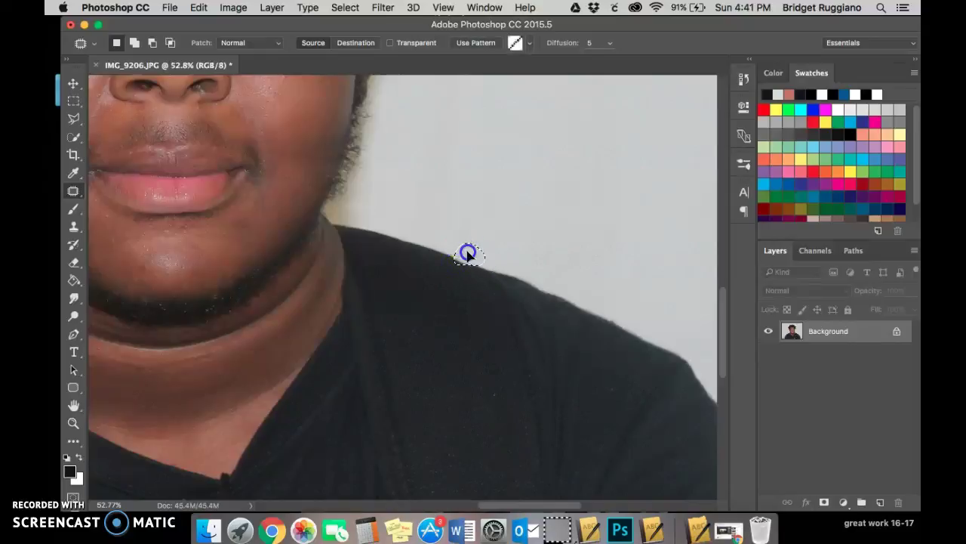
{"action": "left_click_drag", "start_coordinate": [468, 255], "coordinate": [542, 240]}
{"action": "left_click", "coordinate": [473, 264]}
{"action": "left_click", "coordinate": [257, 62]}
- Step back through the history to remove the patch on the shoulder edge
{"action": "left_click", "coordinate": [198, 7]}
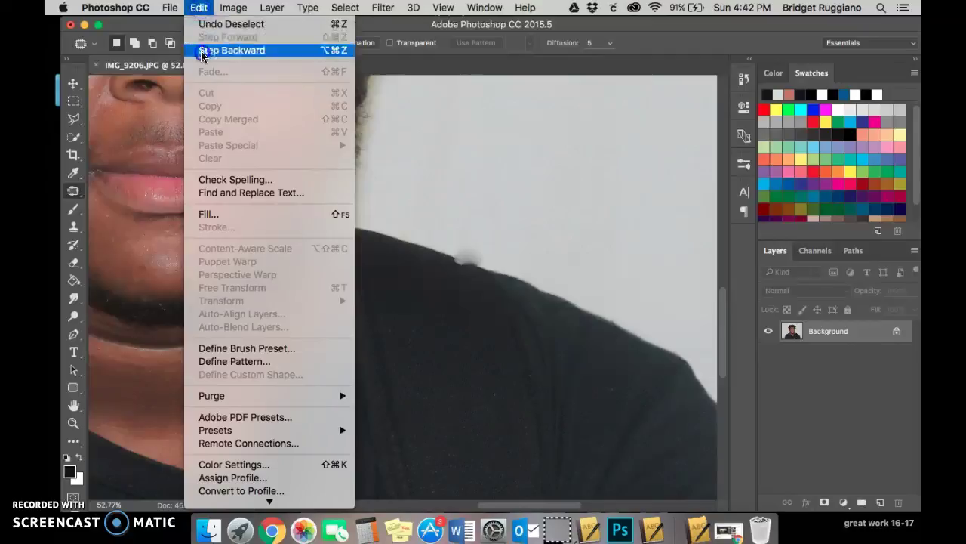
{"action": "left_click", "coordinate": [219, 47]}
{"action": "left_click", "coordinate": [193, 6]}
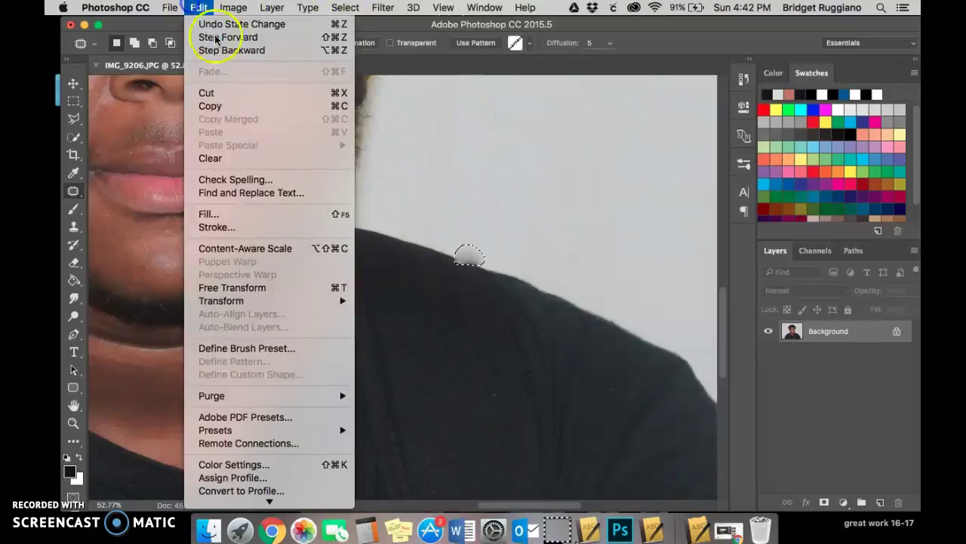
{"action": "left_click", "coordinate": [217, 50]}
{"action": "left_click", "coordinate": [470, 142]}
{"action": "left_click", "coordinate": [535, 240]}
{"action": "left_click", "coordinate": [539, 289]}
- Patch the reddish crease across the bridge of the nose with smoother skin from nearby
{"action": "scroll", "coordinate": [546, 299], "scroll_direction": "up", "scroll_amount": 6}
{"action": "scroll", "coordinate": [546, 300], "scroll_direction": "left", "scroll_amount": 4}
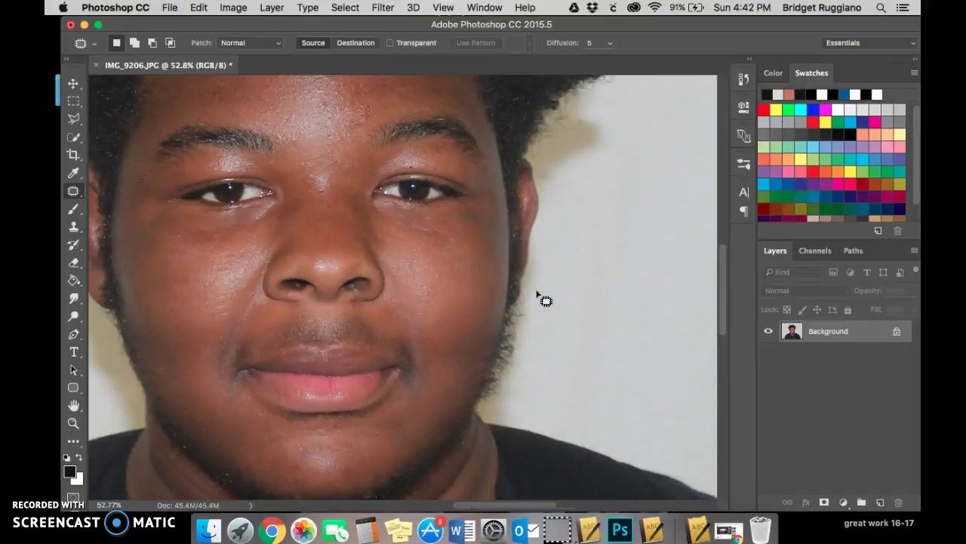
{"action": "left_click", "coordinate": [265, 417]}
{"action": "scroll", "coordinate": [317, 469], "scroll_direction": "up", "scroll_amount": 3}
{"action": "scroll", "coordinate": [317, 470], "scroll_direction": "left", "scroll_amount": 1}
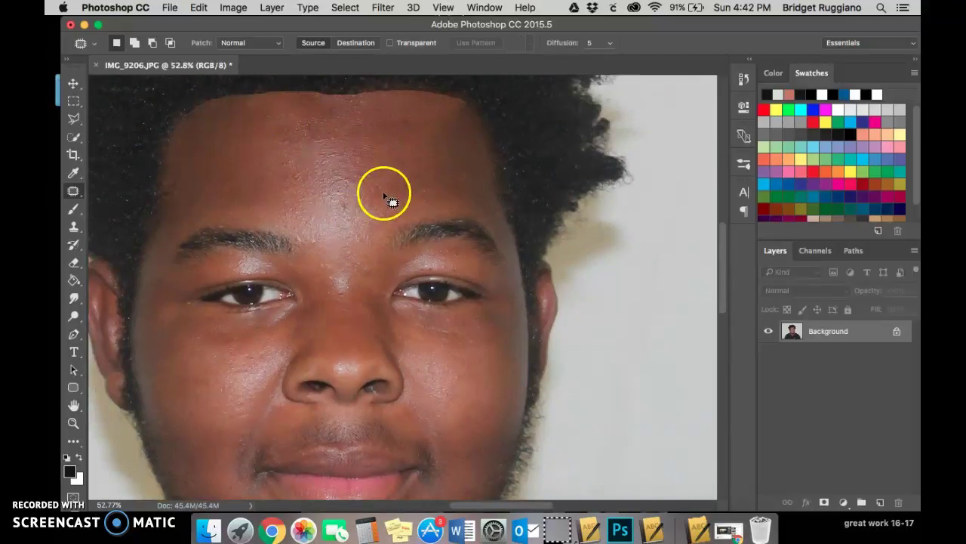
{"action": "left_click", "coordinate": [73, 423]}
{"action": "left_click_drag", "start_coordinate": [382, 222], "coordinate": [365, 292]}
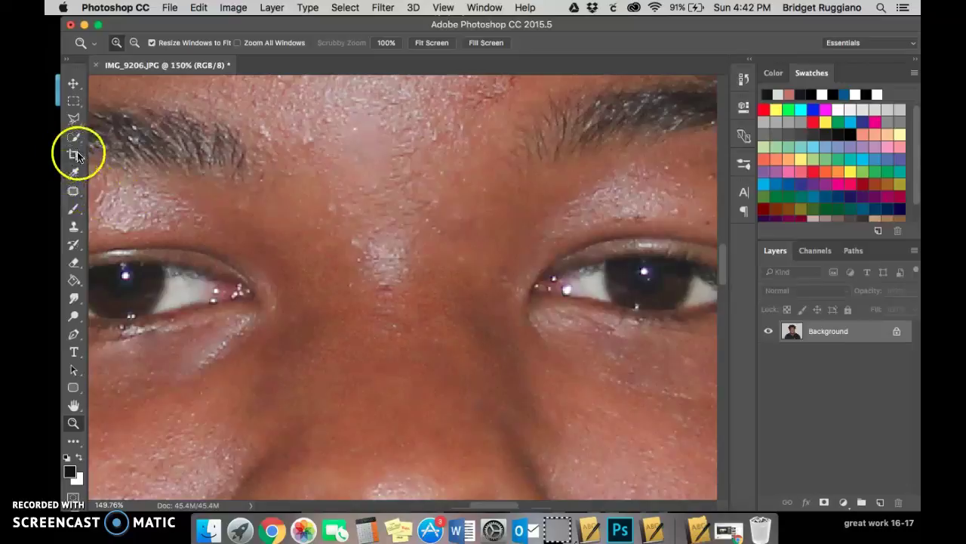
{"action": "left_click", "coordinate": [74, 190]}
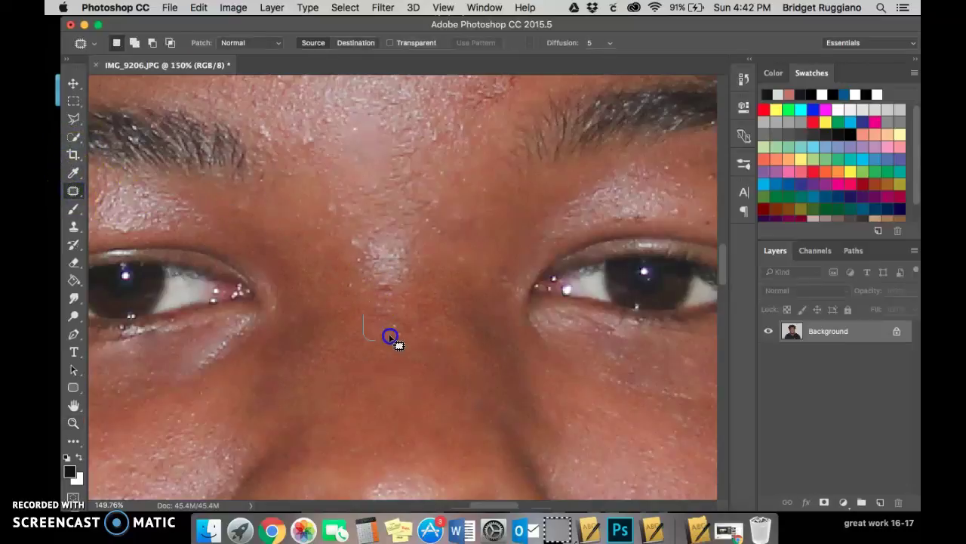
{"action": "mouse_move", "coordinate": [365, 283]}
{"action": "left_mouse_down"}
{"action": "mouse_move", "coordinate": [373, 322]}
{"action": "mouse_move", "coordinate": [410, 327]}
{"action": "mouse_move", "coordinate": [414, 364]}
{"action": "left_mouse_up"}
{"action": "left_click", "coordinate": [230, 278]}
- Set up the Clone Stamp tool with a soft round brush at 30 px and 0% hardness
{"action": "left_click", "coordinate": [75, 224]}
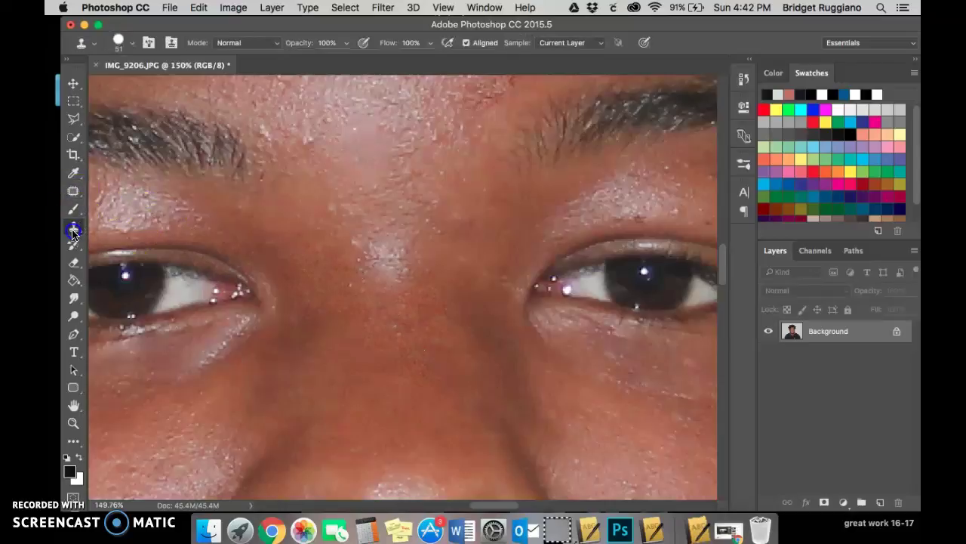
{"action": "left_click", "coordinate": [125, 43]}
{"action": "left_click", "coordinate": [111, 146]}
{"action": "left_click_drag", "start_coordinate": [156, 89], "coordinate": [151, 89]}
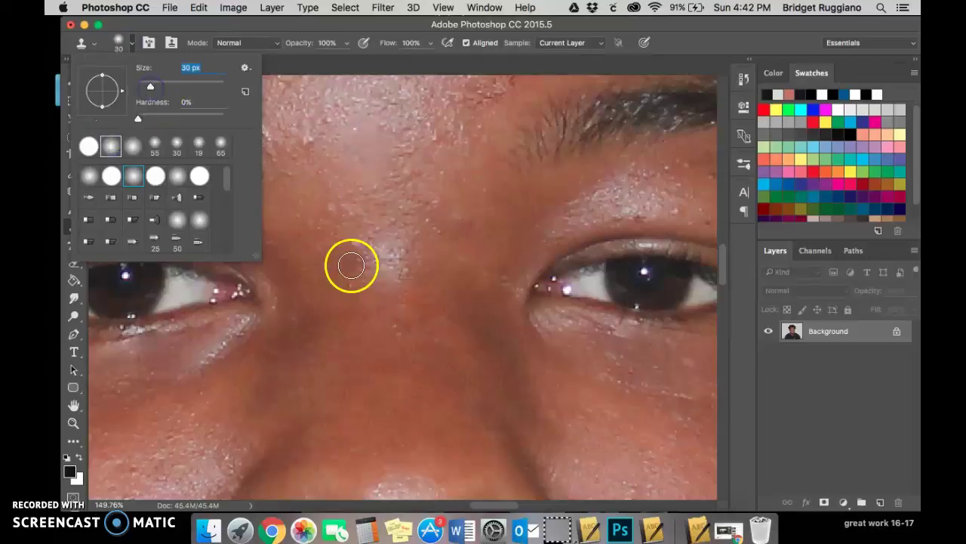
- Clone skin from the nose bridge over the shiny highlight between the eyes and up between the brows
{"action": "left_click", "coordinate": [394, 363], "text": "alt"}
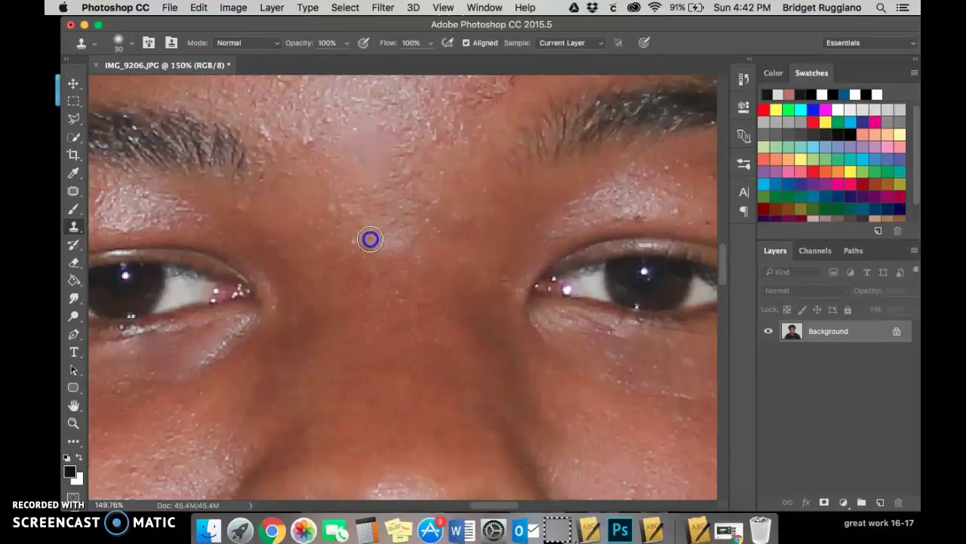
{"action": "mouse_move", "coordinate": [416, 230]}
{"action": "left_mouse_down"}
{"action": "mouse_move", "coordinate": [396, 369]}
{"action": "mouse_move", "coordinate": [400, 232]}
{"action": "left_mouse_up"}
{"action": "left_click", "coordinate": [395, 369], "text": "alt"}
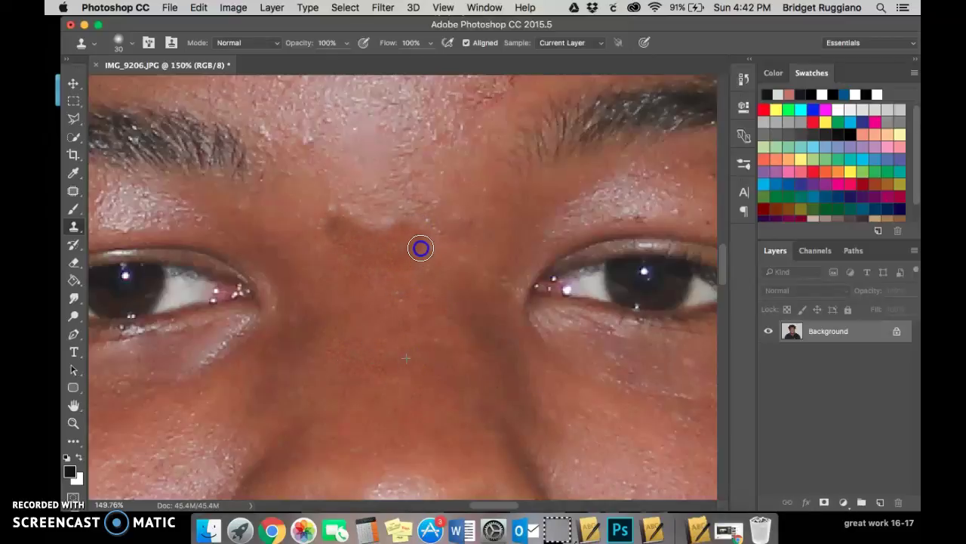
{"action": "left_click_drag", "start_coordinate": [421, 248], "coordinate": [442, 211]}
{"action": "mouse_move", "coordinate": [460, 261]}
{"action": "left_mouse_down"}
{"action": "mouse_move", "coordinate": [419, 247]}
{"action": "mouse_move", "coordinate": [446, 192]}
{"action": "left_mouse_up"}
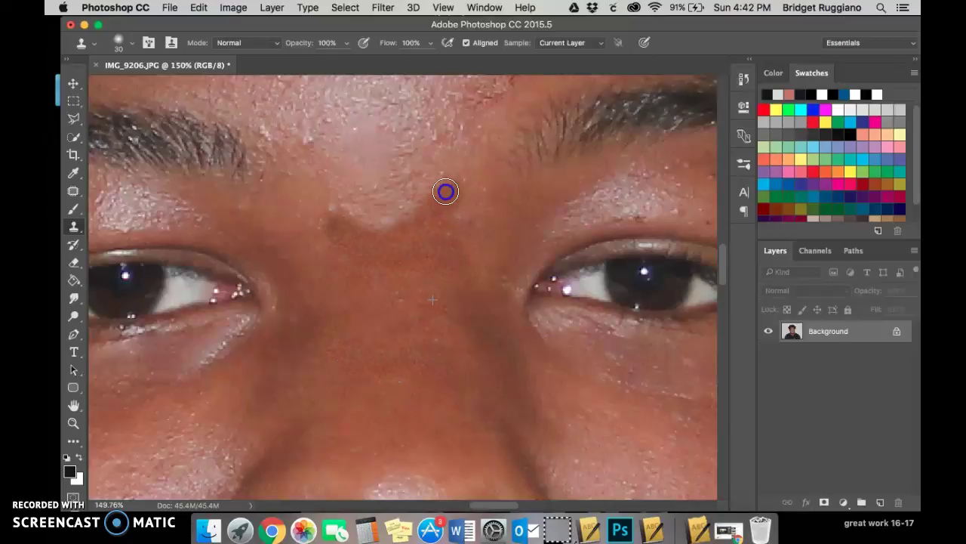
{"action": "mouse_move", "coordinate": [399, 228]}
{"action": "left_mouse_down"}
{"action": "mouse_move", "coordinate": [377, 209]}
{"action": "mouse_move", "coordinate": [372, 220]}
{"action": "mouse_move", "coordinate": [344, 189]}
{"action": "mouse_move", "coordinate": [351, 223]}
{"action": "mouse_move", "coordinate": [322, 192]}
{"action": "mouse_move", "coordinate": [335, 174]}
{"action": "mouse_move", "coordinate": [369, 200]}
{"action": "mouse_move", "coordinate": [379, 175]}
{"action": "mouse_move", "coordinate": [406, 154]}
{"action": "mouse_move", "coordinate": [413, 209]}
{"action": "mouse_move", "coordinate": [444, 209]}
{"action": "mouse_move", "coordinate": [449, 233]}
{"action": "left_mouse_up"}
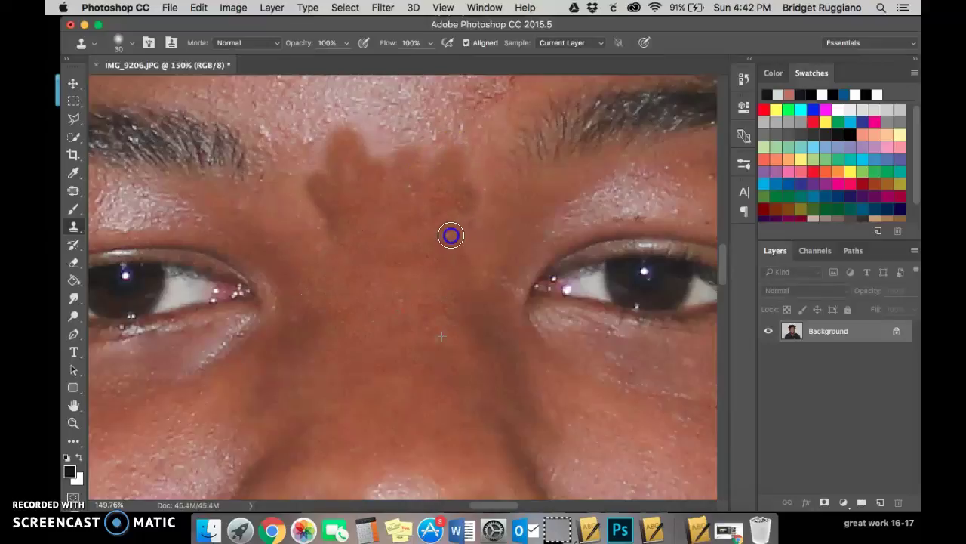
- Patch the dark left edge of the cloned area between the brows and the skin beside it on the nose bridge
{"action": "left_click", "coordinate": [74, 191]}
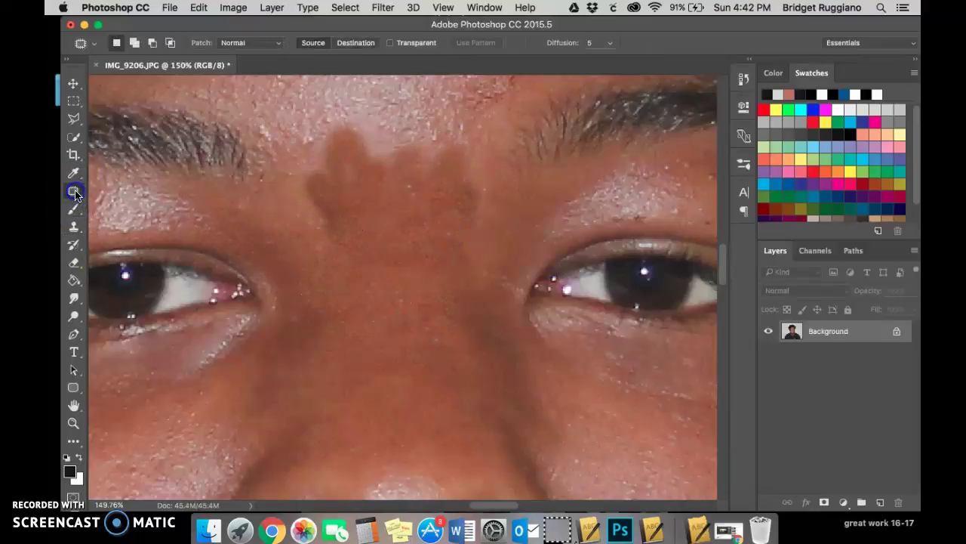
{"action": "left_click_drag", "start_coordinate": [316, 262], "coordinate": [343, 253]}
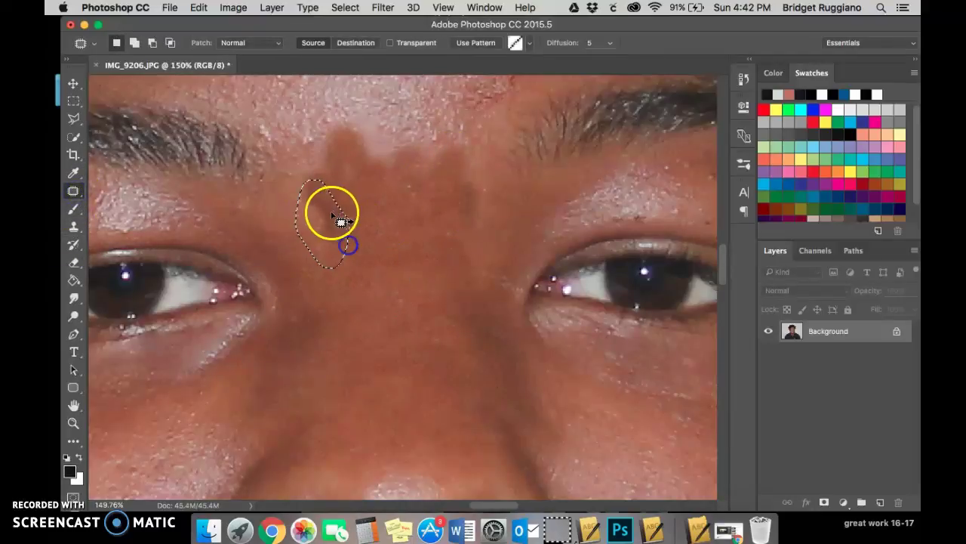
{"action": "left_click", "coordinate": [398, 300]}
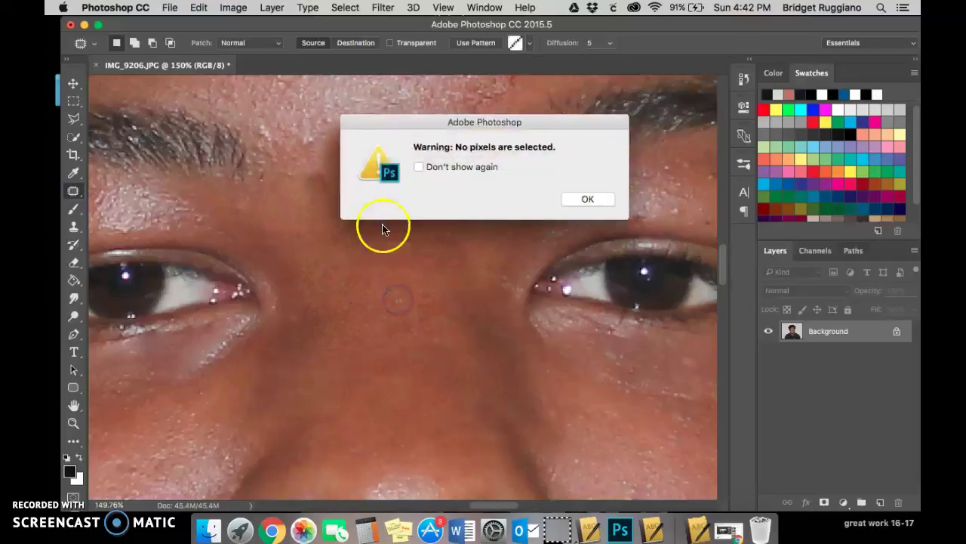
{"action": "left_click", "coordinate": [589, 200]}
{"action": "mouse_move", "coordinate": [377, 248]}
{"action": "left_mouse_down"}
{"action": "mouse_move", "coordinate": [384, 300]}
{"action": "mouse_move", "coordinate": [362, 251]}
{"action": "left_mouse_up"}
{"action": "left_click_drag", "start_coordinate": [384, 319], "coordinate": [446, 329]}
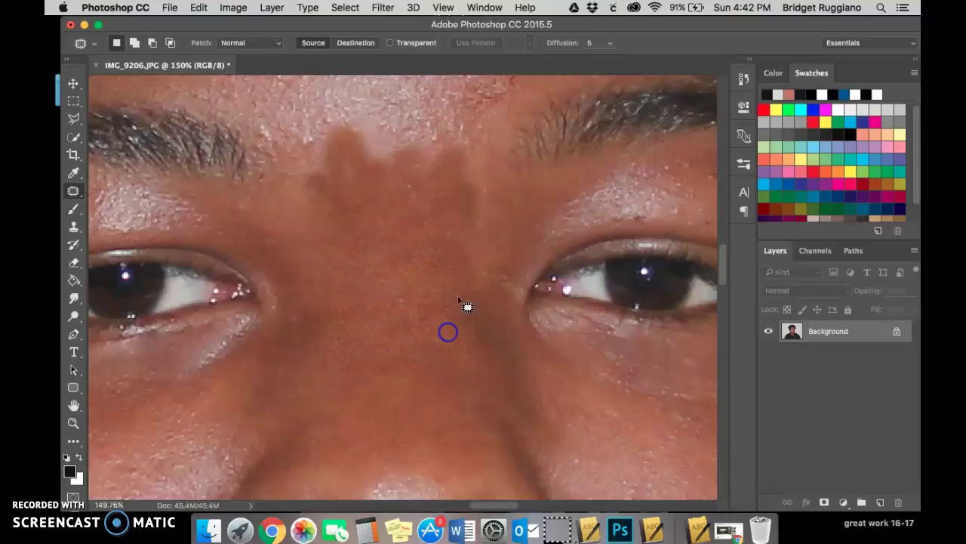
- Patch the dark right and middle edges of the cloned area between the brows with surrounding skin
{"action": "mouse_move", "coordinate": [445, 276]}
{"action": "left_mouse_down"}
{"action": "mouse_move", "coordinate": [487, 232]}
{"action": "mouse_move", "coordinate": [396, 304]}
{"action": "mouse_move", "coordinate": [481, 155]}
{"action": "left_mouse_up"}
{"action": "left_click_drag", "start_coordinate": [447, 238], "coordinate": [475, 219]}
{"action": "mouse_move", "coordinate": [457, 196]}
{"action": "left_mouse_down"}
{"action": "mouse_move", "coordinate": [421, 287]}
{"action": "mouse_move", "coordinate": [384, 213]}
{"action": "mouse_move", "coordinate": [430, 163]}
{"action": "left_mouse_up"}
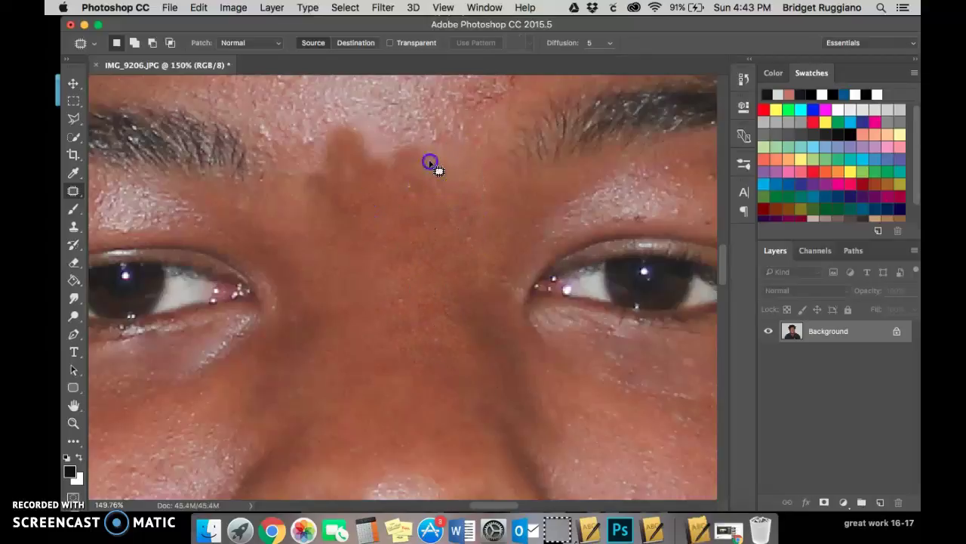
{"action": "mouse_move", "coordinate": [398, 215]}
{"action": "left_mouse_down"}
{"action": "mouse_move", "coordinate": [410, 199]}
{"action": "mouse_move", "coordinate": [399, 148]}
{"action": "left_mouse_up"}
{"action": "left_click_drag", "start_coordinate": [393, 185], "coordinate": [379, 265]}
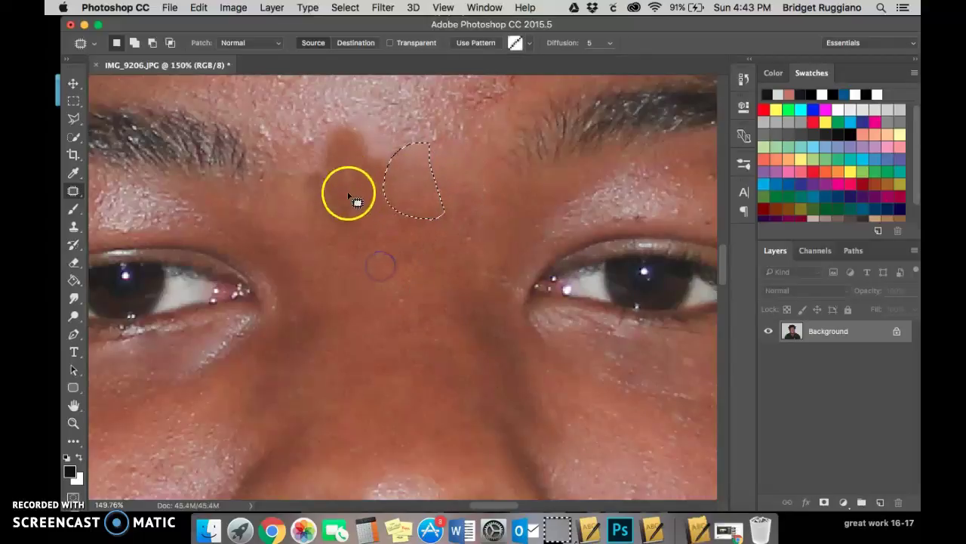
- Patch the remaining dark cloned patch near the inner end of the left brow with skin from below
{"action": "scroll", "coordinate": [348, 198], "scroll_direction": "up", "scroll_amount": 5}
{"action": "scroll", "coordinate": [351, 204], "scroll_direction": "down", "scroll_amount": 3}
{"action": "left_click", "coordinate": [345, 324]}
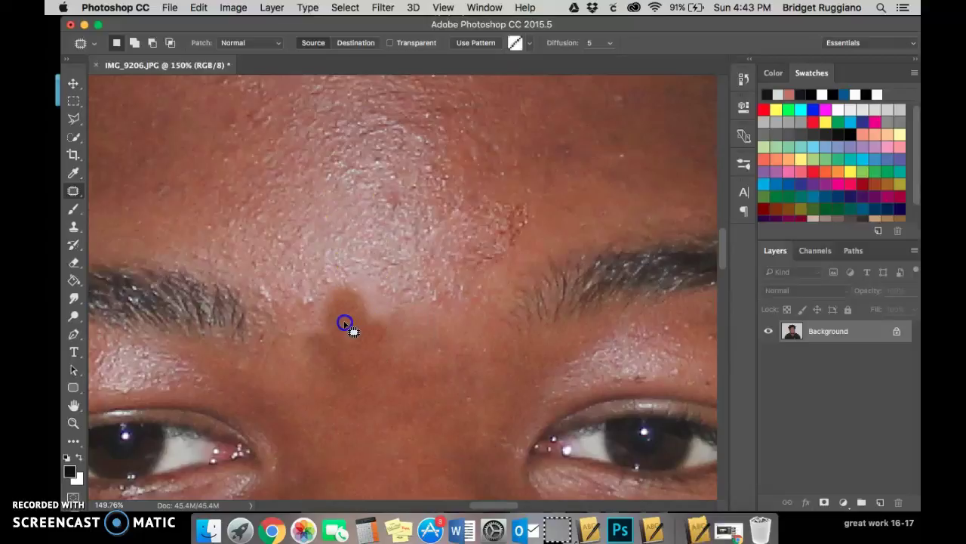
{"action": "left_click_drag", "start_coordinate": [393, 376], "coordinate": [355, 325]}
{"action": "left_click_drag", "start_coordinate": [361, 415], "coordinate": [436, 431]}
- Clone nose-bridge skin over the shiny area between the brows, extending it up onto the lower forehead
{"action": "scroll", "coordinate": [438, 432], "scroll_direction": "down", "scroll_amount": 8}
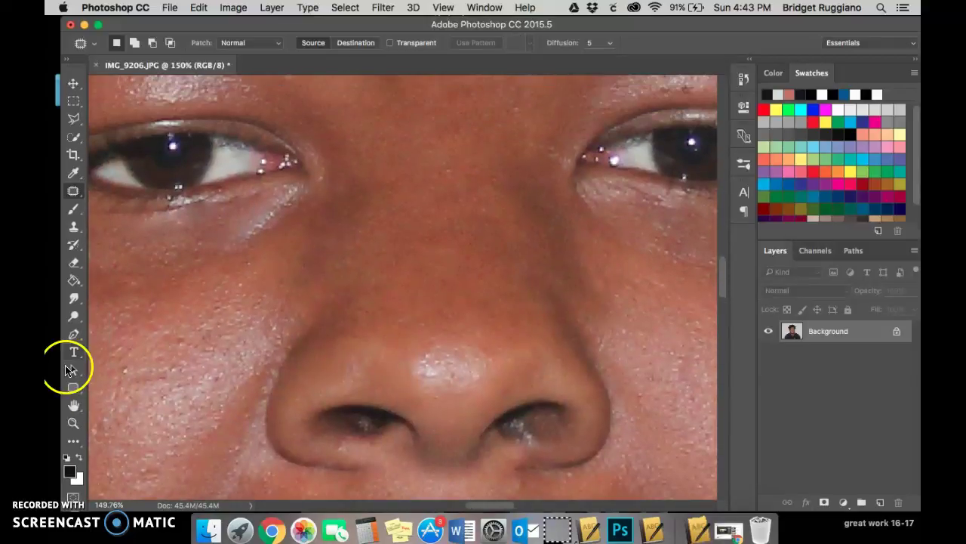
{"action": "left_click", "coordinate": [73, 423]}
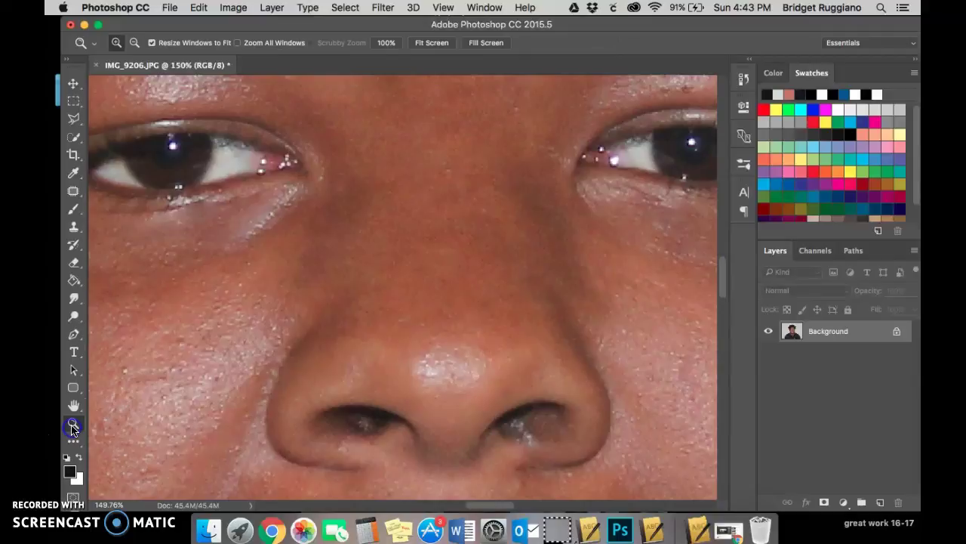
{"action": "left_click", "coordinate": [432, 42]}
{"action": "left_click_drag", "start_coordinate": [421, 230], "coordinate": [359, 252]}
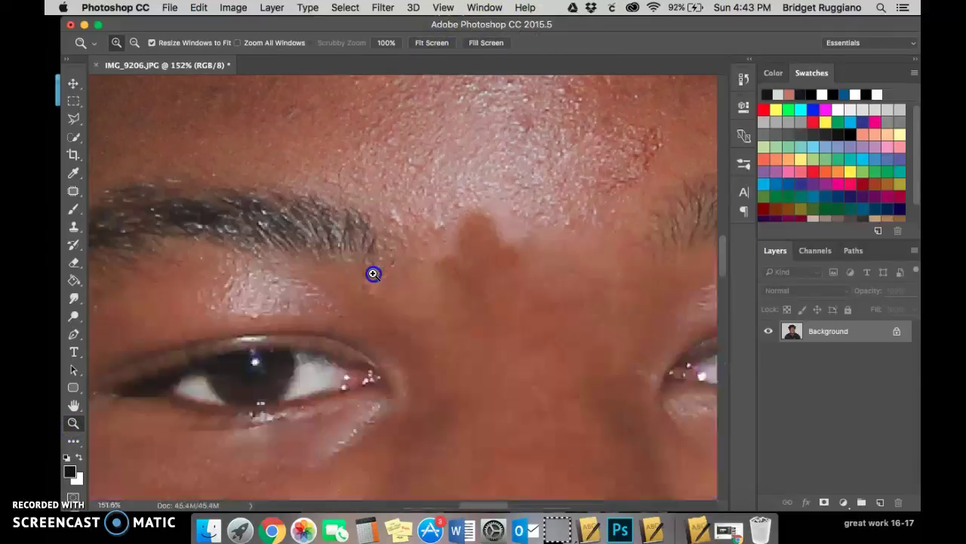
{"action": "left_click", "coordinate": [73, 226]}
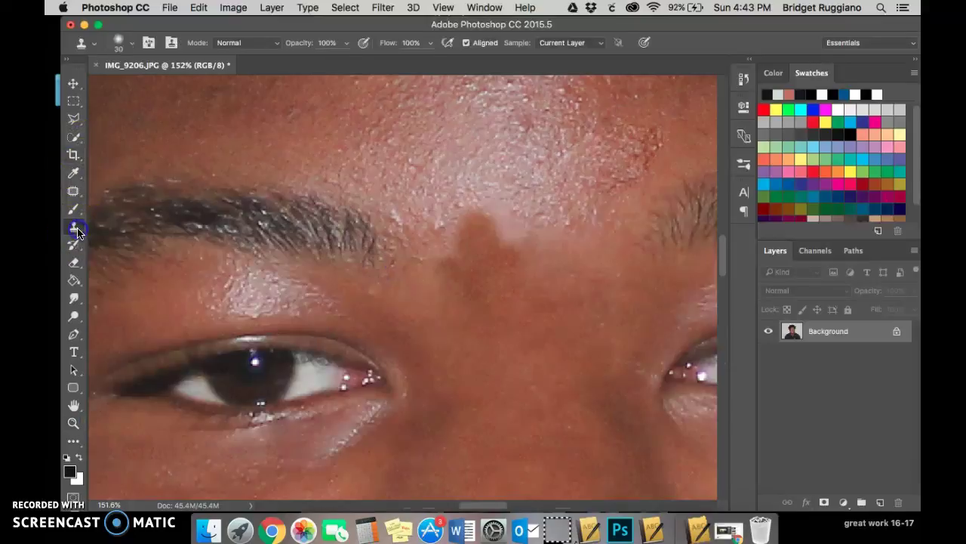
{"action": "left_click", "coordinate": [536, 345], "text": "alt"}
{"action": "mouse_move", "coordinate": [520, 239]}
{"action": "left_mouse_down"}
{"action": "mouse_move", "coordinate": [489, 202]}
{"action": "mouse_move", "coordinate": [536, 280]}
{"action": "mouse_move", "coordinate": [561, 224]}
{"action": "mouse_move", "coordinate": [552, 270]}
{"action": "mouse_move", "coordinate": [591, 236]}
{"action": "mouse_move", "coordinate": [572, 278]}
{"action": "mouse_move", "coordinate": [594, 255]}
{"action": "mouse_move", "coordinate": [585, 302]}
{"action": "mouse_move", "coordinate": [529, 290]}
{"action": "left_mouse_up"}
{"action": "scroll", "coordinate": [459, 218], "scroll_direction": "up", "scroll_amount": 5}
{"action": "scroll", "coordinate": [459, 218], "scroll_direction": "right", "scroll_amount": 3}
{"action": "scroll", "coordinate": [459, 218], "scroll_direction": "down", "scroll_amount": 3}
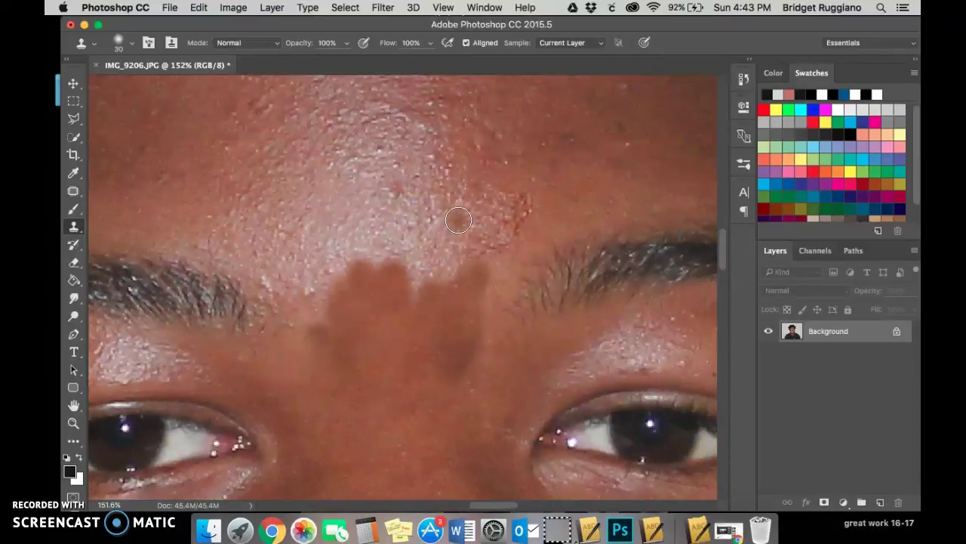
- Clone forehead skin from above the right brow over the red blemish near the brow's inner end
{"action": "left_click", "coordinate": [597, 159], "text": "alt"}
{"action": "mouse_move", "coordinate": [536, 213]}
{"action": "left_mouse_down"}
{"action": "mouse_move", "coordinate": [505, 216]}
{"action": "mouse_move", "coordinate": [505, 234]}
{"action": "mouse_move", "coordinate": [468, 286]}
{"action": "left_mouse_up"}
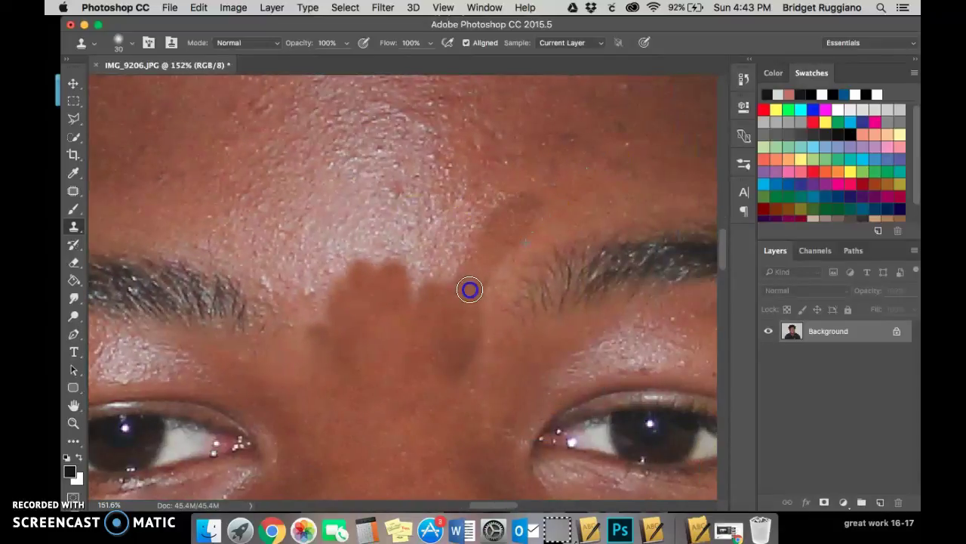
{"action": "key", "text": "ctrl+z"}
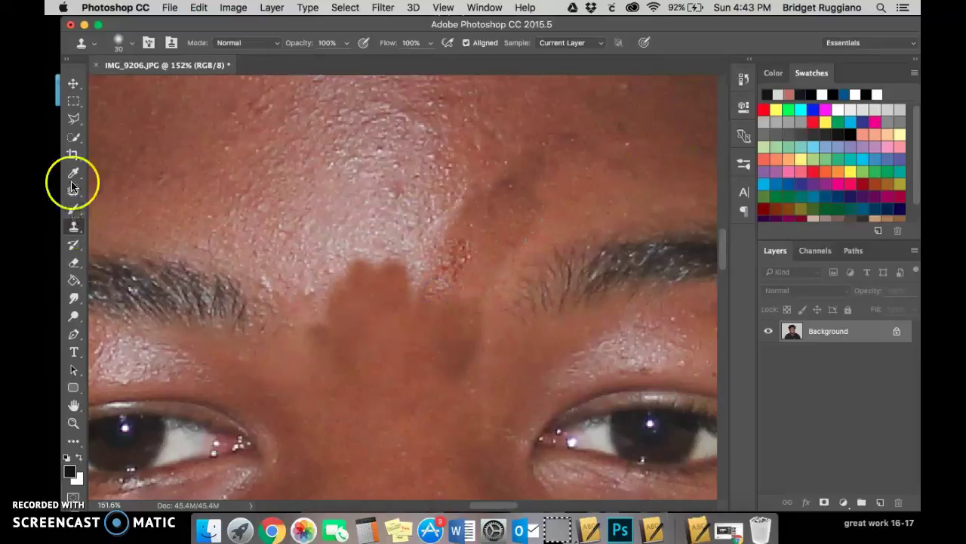
- Patch the red blotch beside the right brow's inner end and the dark cloned edges between the brows with surrounding skin
{"action": "left_click", "coordinate": [72, 192]}
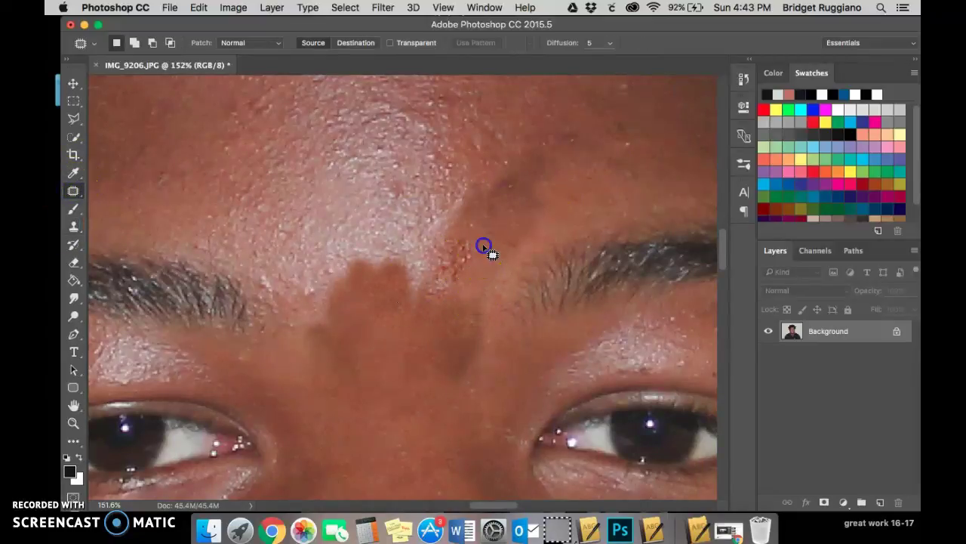
{"action": "mouse_move", "coordinate": [418, 254]}
{"action": "left_mouse_down"}
{"action": "mouse_move", "coordinate": [475, 240]}
{"action": "mouse_move", "coordinate": [565, 158]}
{"action": "mouse_move", "coordinate": [582, 155]}
{"action": "left_mouse_up"}
{"action": "key", "text": "ctrl+d"}
{"action": "mouse_move", "coordinate": [375, 280]}
{"action": "left_mouse_down"}
{"action": "mouse_move", "coordinate": [377, 373]}
{"action": "mouse_move", "coordinate": [351, 285]}
{"action": "left_mouse_up"}
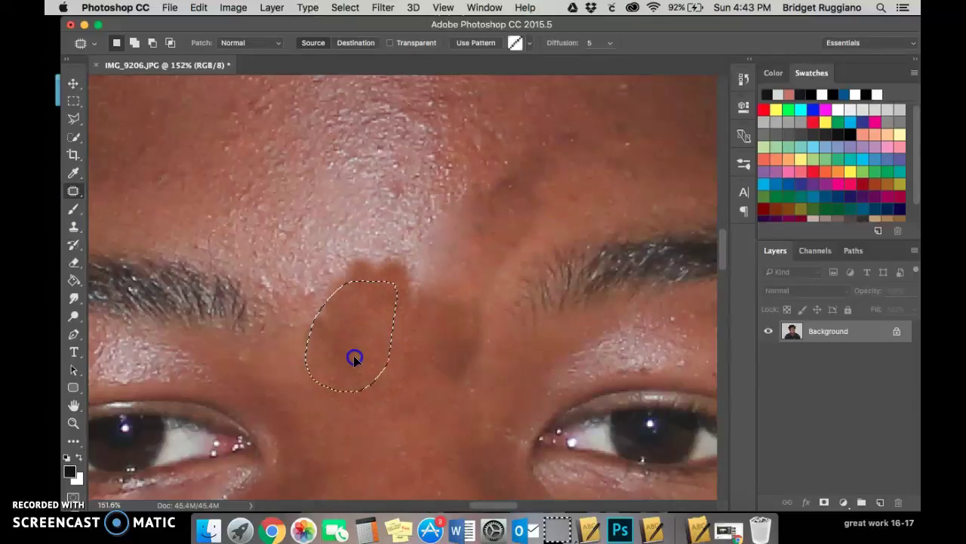
{"action": "mouse_move", "coordinate": [441, 312]}
{"action": "left_mouse_down"}
{"action": "mouse_move", "coordinate": [453, 314]}
{"action": "mouse_move", "coordinate": [483, 385]}
{"action": "mouse_move", "coordinate": [436, 393]}
{"action": "mouse_move", "coordinate": [393, 324]}
{"action": "left_mouse_up"}
{"action": "left_click", "coordinate": [434, 458]}
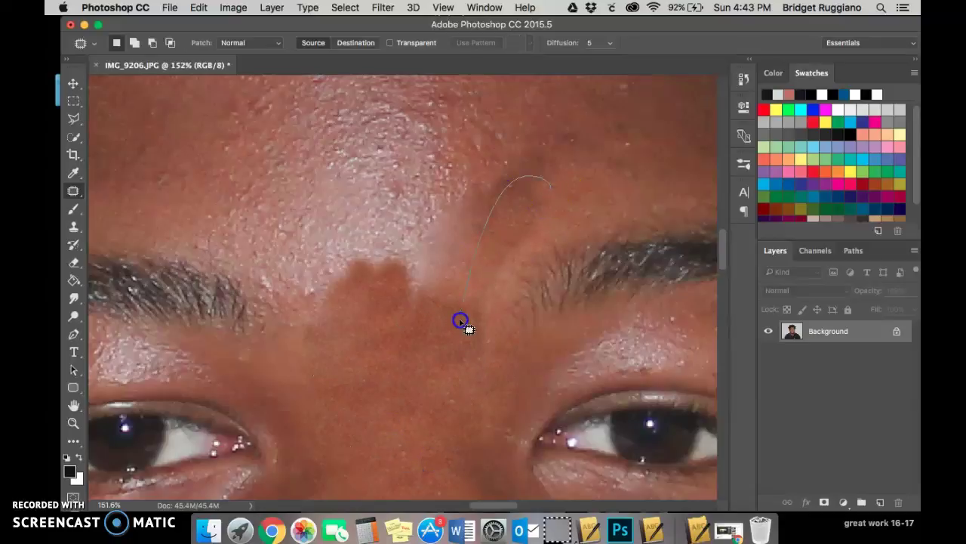
- Patch the dark streak rising above the inner end of the right brow with clean forehead skin
{"action": "left_click_drag", "start_coordinate": [542, 214], "coordinate": [547, 185]}
{"action": "mouse_move", "coordinate": [509, 259]}
{"action": "left_mouse_down"}
{"action": "mouse_move", "coordinate": [625, 146]}
{"action": "mouse_move", "coordinate": [610, 123]}
{"action": "left_mouse_up"}
{"action": "left_click", "coordinate": [568, 201]}
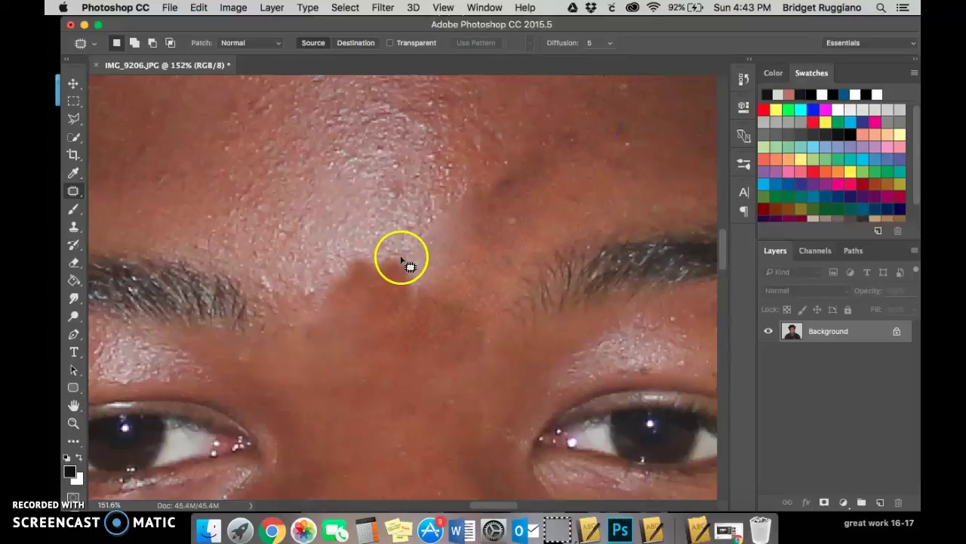
- Clone nearby dark shirt fabric over the thin white thread hanging from the collar knot down the shirt front
{"action": "scroll", "coordinate": [403, 279], "scroll_direction": "down", "scroll_amount": 10}
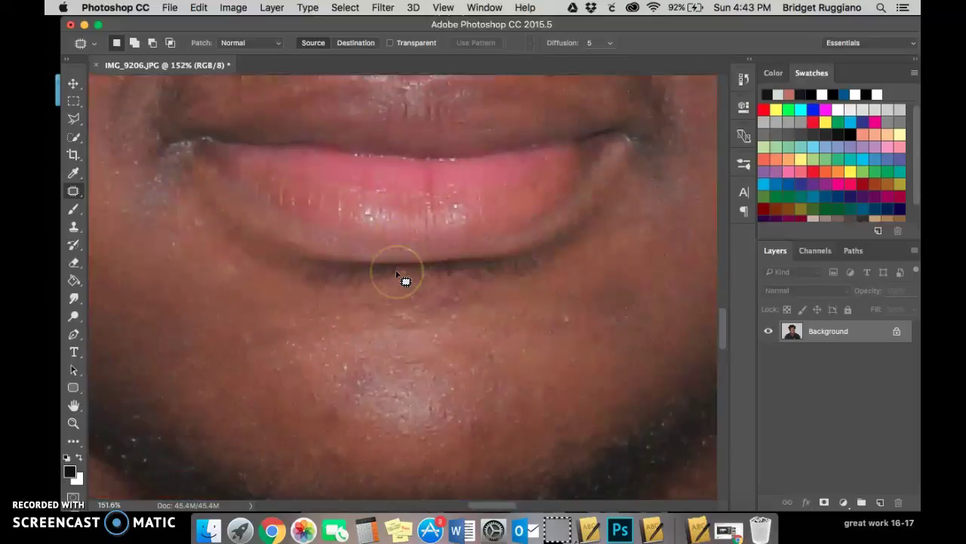
{"action": "scroll", "coordinate": [397, 275], "scroll_direction": "down", "scroll_amount": 8}
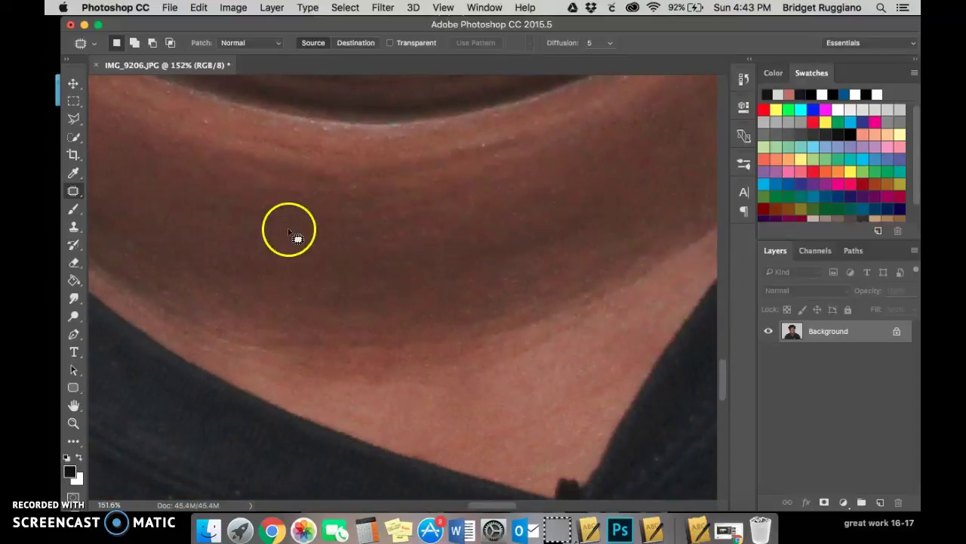
{"action": "left_click", "coordinate": [73, 425]}
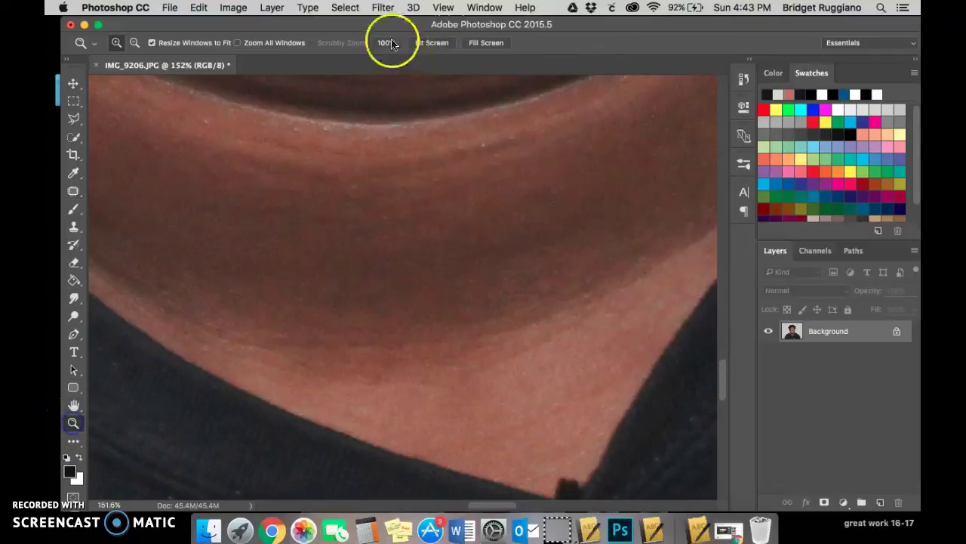
{"action": "left_click", "coordinate": [432, 42]}
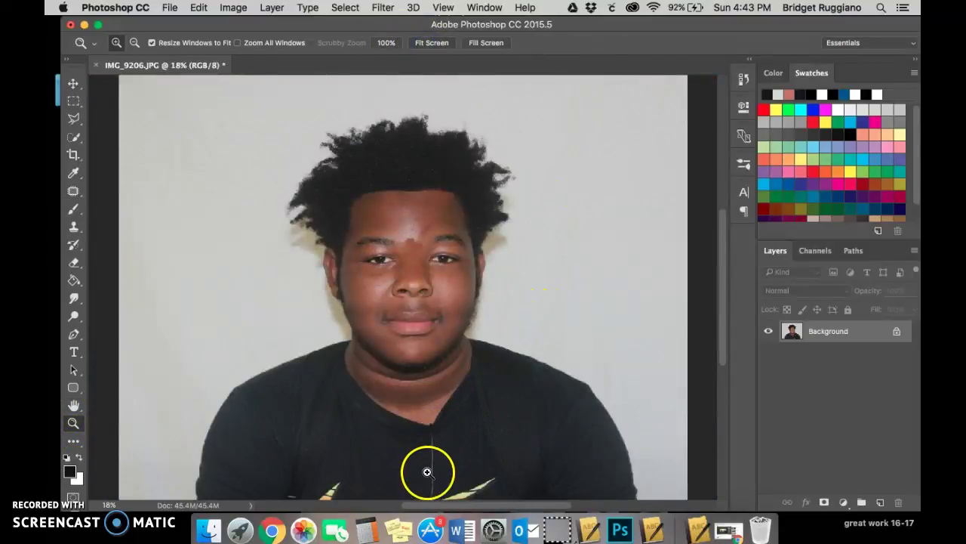
{"action": "left_click_drag", "start_coordinate": [463, 361], "coordinate": [442, 488]}
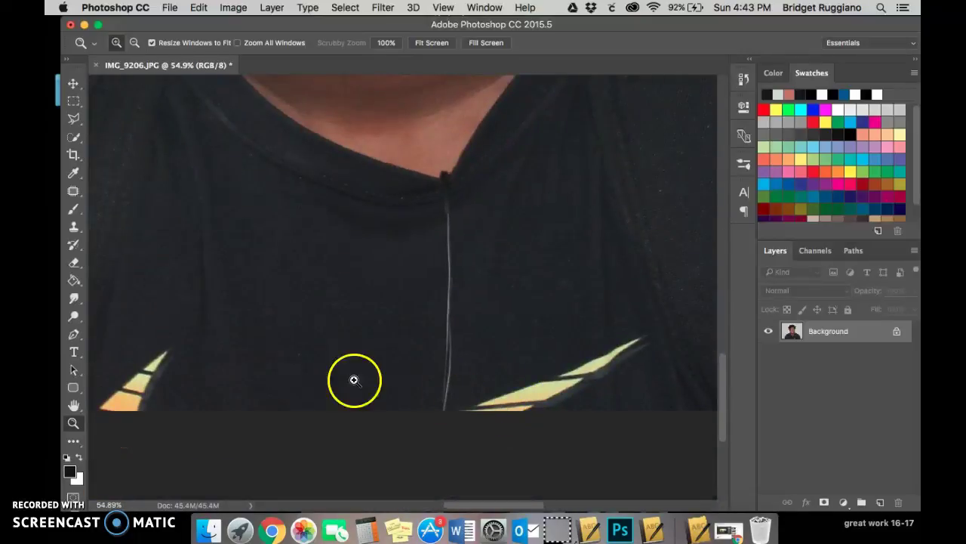
{"action": "left_click", "coordinate": [74, 225]}
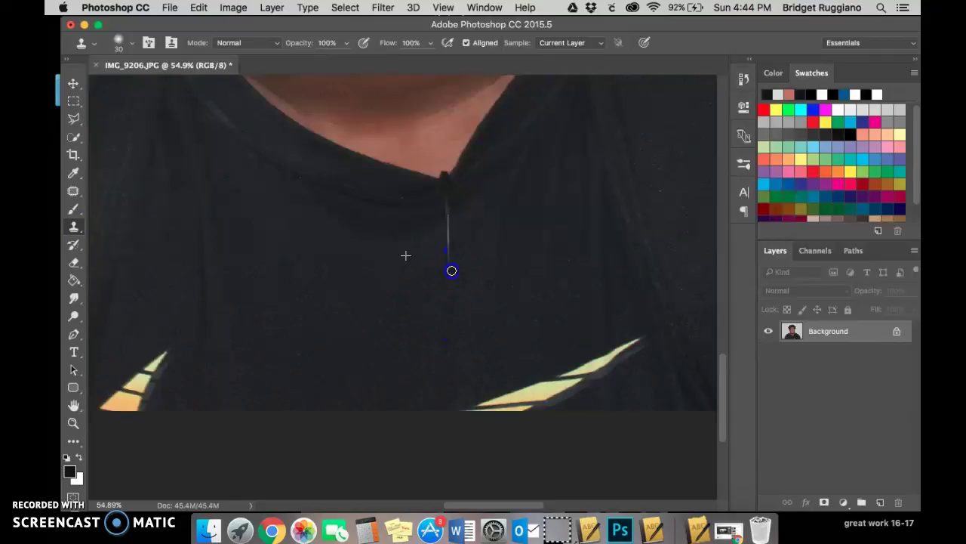
{"action": "left_click", "coordinate": [476, 221], "text": "alt"}
{"action": "left_click", "coordinate": [228, 359]}
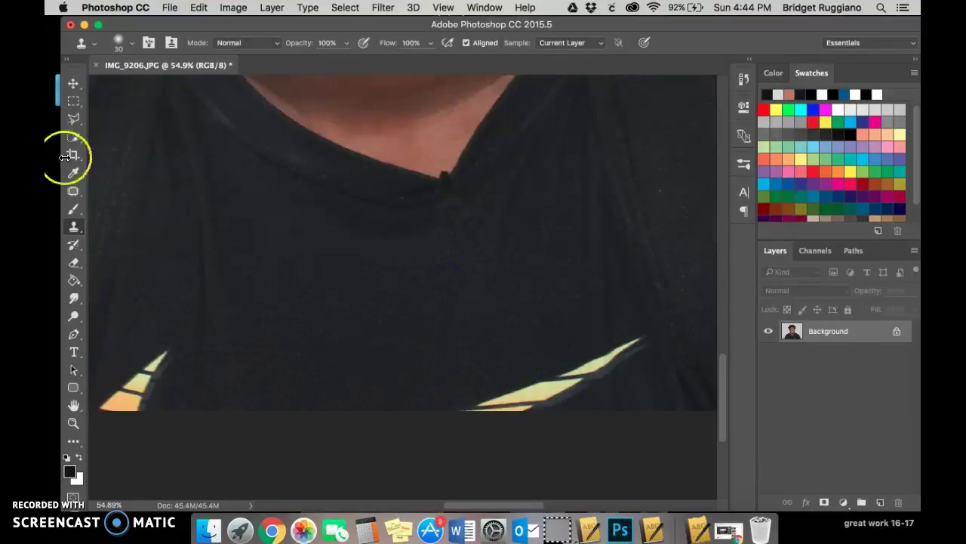
- Patch the cloned strip down the middle of the shirt front with plain fabric from beside it
{"action": "left_click", "coordinate": [75, 193]}
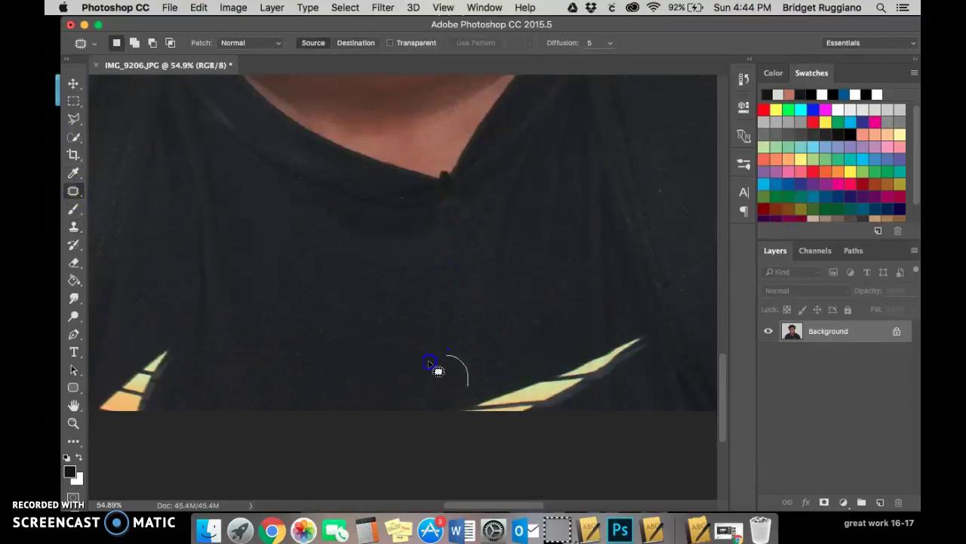
{"action": "left_click_drag", "start_coordinate": [457, 384], "coordinate": [385, 367]}
{"action": "left_click", "coordinate": [474, 328]}
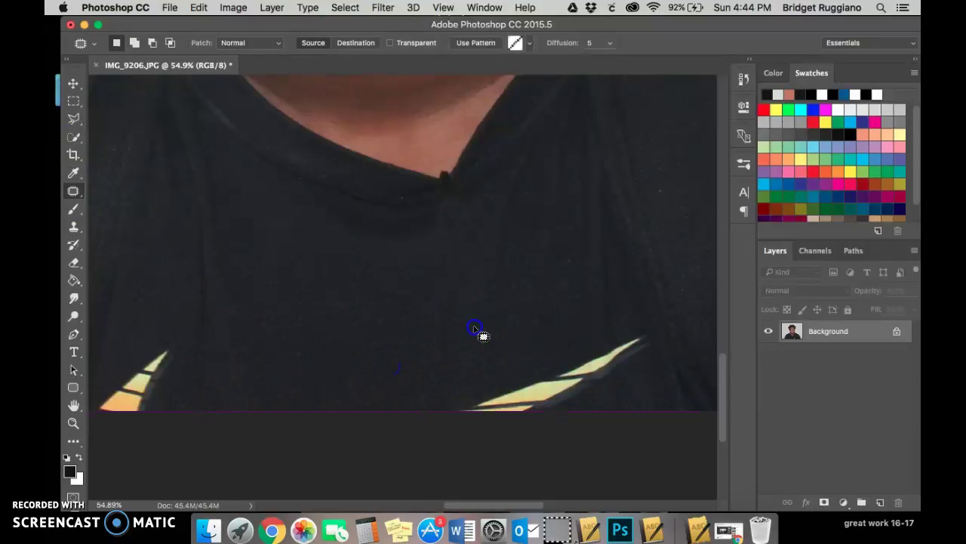
{"action": "mouse_move", "coordinate": [489, 332]}
{"action": "left_mouse_down"}
{"action": "mouse_move", "coordinate": [483, 339]}
{"action": "mouse_move", "coordinate": [433, 287]}
{"action": "left_mouse_up"}
{"action": "left_click", "coordinate": [419, 317]}
{"action": "left_click_drag", "start_coordinate": [428, 331], "coordinate": [323, 331]}
{"action": "left_click", "coordinate": [490, 262]}
{"action": "mouse_move", "coordinate": [483, 260]}
{"action": "left_mouse_down"}
{"action": "mouse_move", "coordinate": [460, 233]}
{"action": "mouse_move", "coordinate": [398, 300]}
{"action": "left_mouse_up"}
{"action": "left_click", "coordinate": [437, 155]}
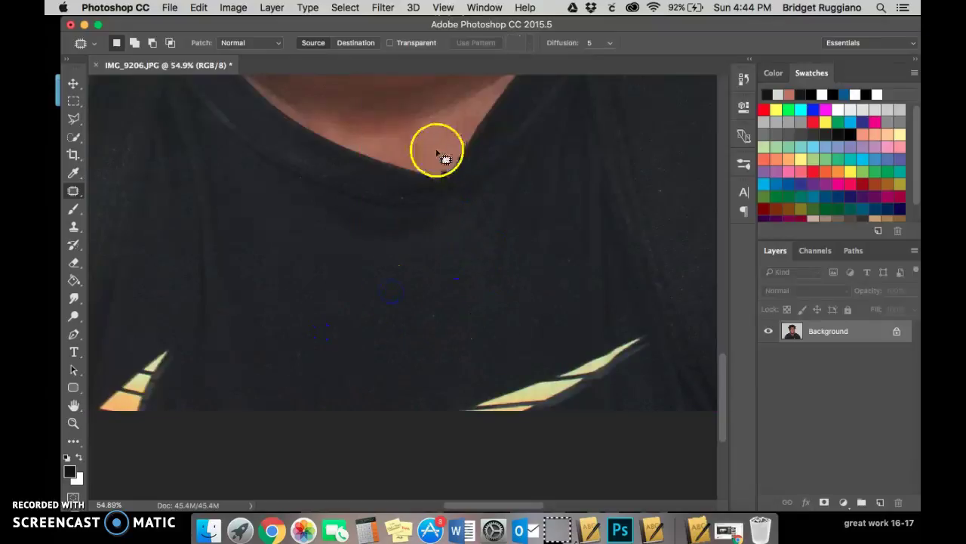
- Copy a rectangular section of neck and collar from left of the knot to a new layer and move it over the knot
{"action": "scroll", "coordinate": [470, 237], "scroll_direction": "up", "scroll_amount": 4}
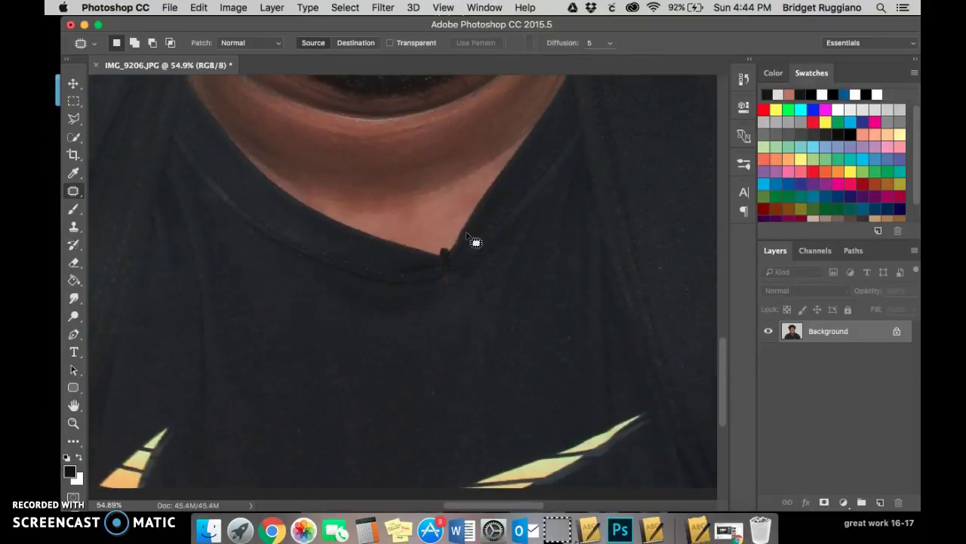
{"action": "left_click", "coordinate": [73, 100]}
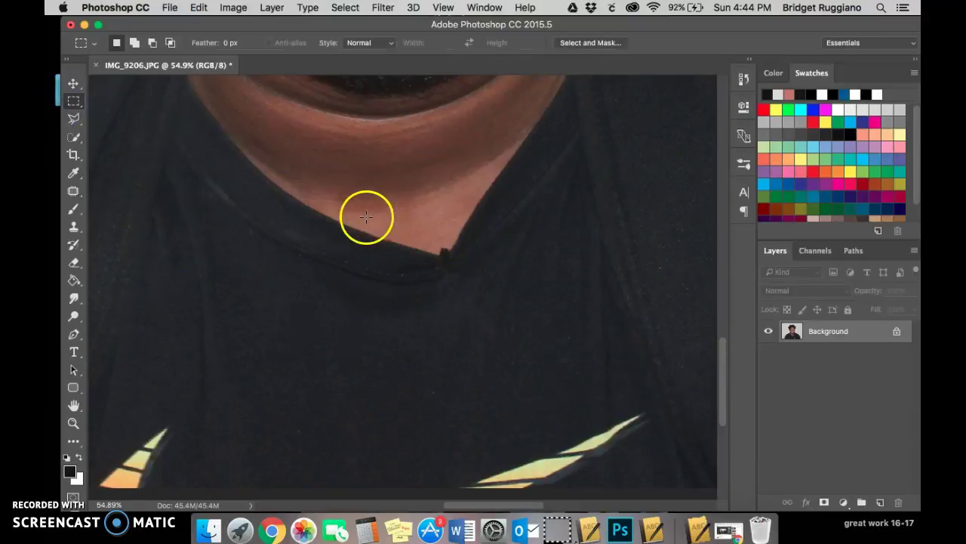
{"action": "right_click", "coordinate": [408, 206]}
{"action": "left_click_drag", "start_coordinate": [408, 206], "coordinate": [313, 309]}
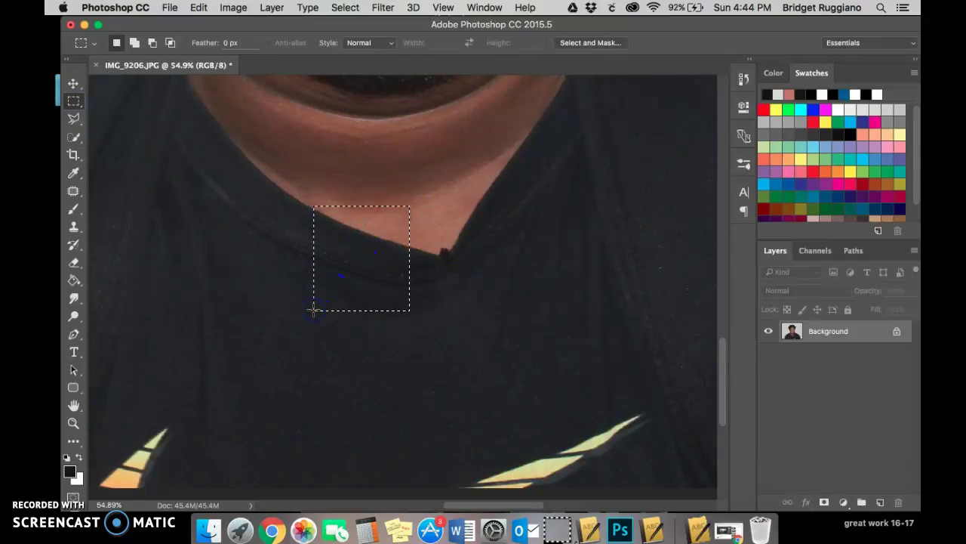
{"action": "key", "text": "super+j"}
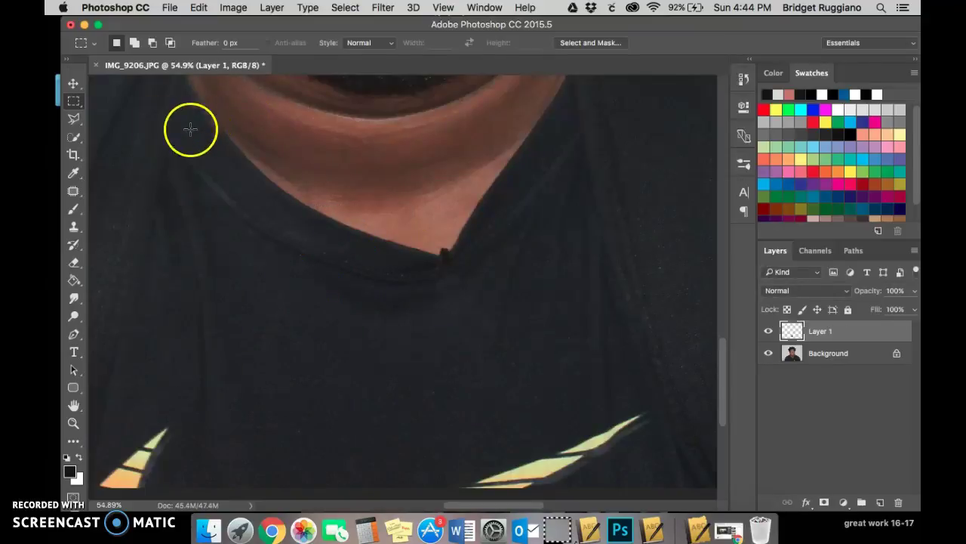
{"action": "left_click", "coordinate": [74, 83]}
{"action": "left_click_drag", "start_coordinate": [414, 297], "coordinate": [446, 289]}
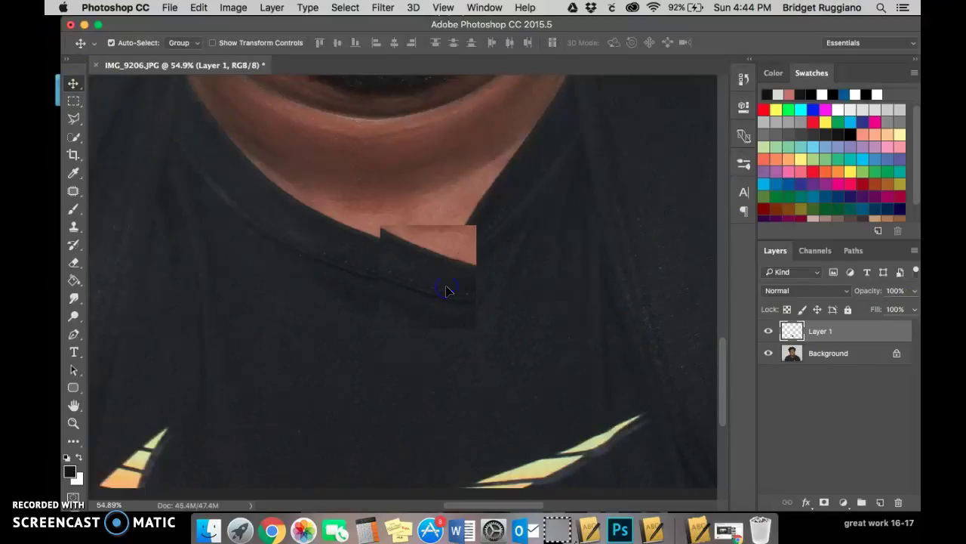
- Rotate the copied collar section to -42.16° and position it along the right side of the neckline, covering the knot
{"action": "key", "text": "super+t"}
{"action": "left_click_drag", "start_coordinate": [524, 330], "coordinate": [526, 276]}
{"action": "left_click_drag", "start_coordinate": [413, 301], "coordinate": [434, 274]}
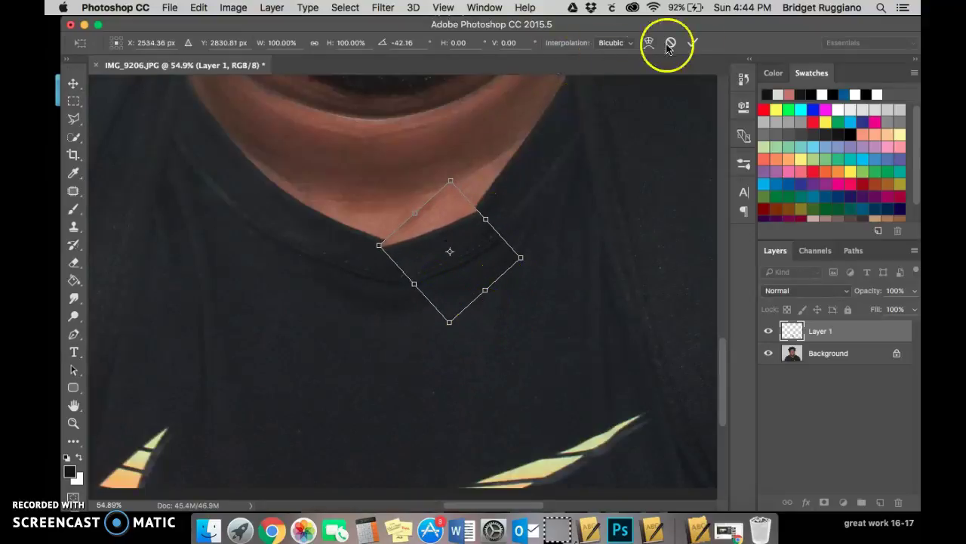
{"action": "left_click", "coordinate": [693, 42]}
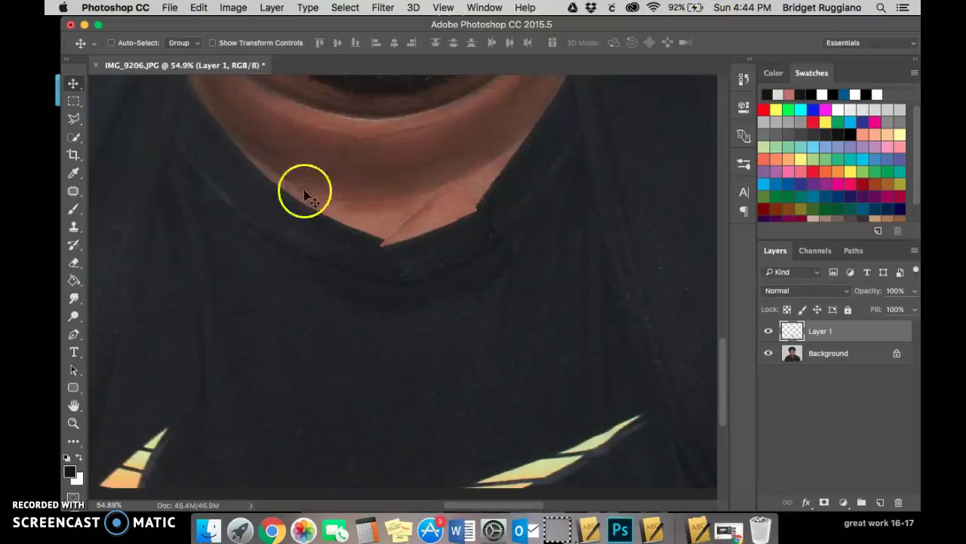
- Warp the copied collar section so its edge follows the curve of the neckline on both sides, and nudge it into place
{"action": "left_click", "coordinate": [196, 8]}
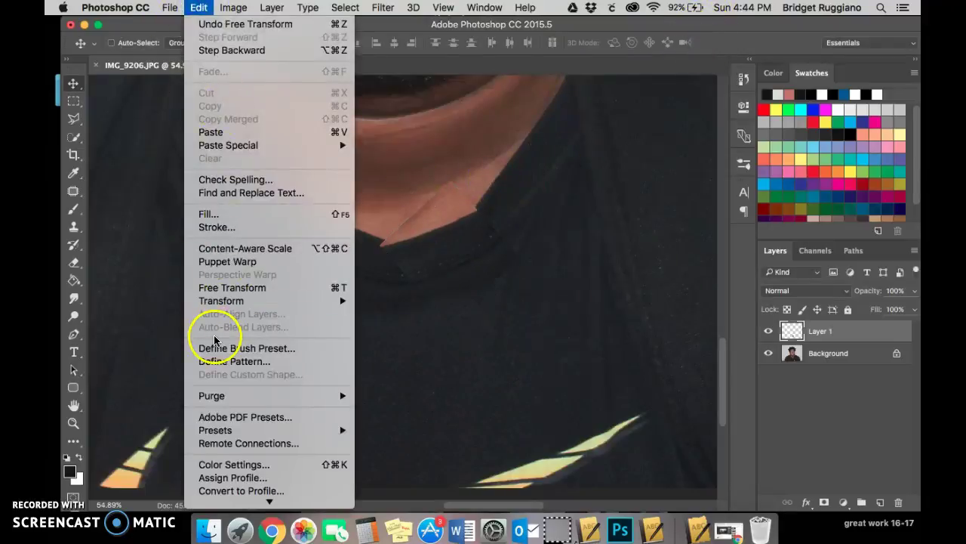
{"action": "mouse_move", "coordinate": [250, 300]}
{"action": "left_click", "coordinate": [422, 387]}
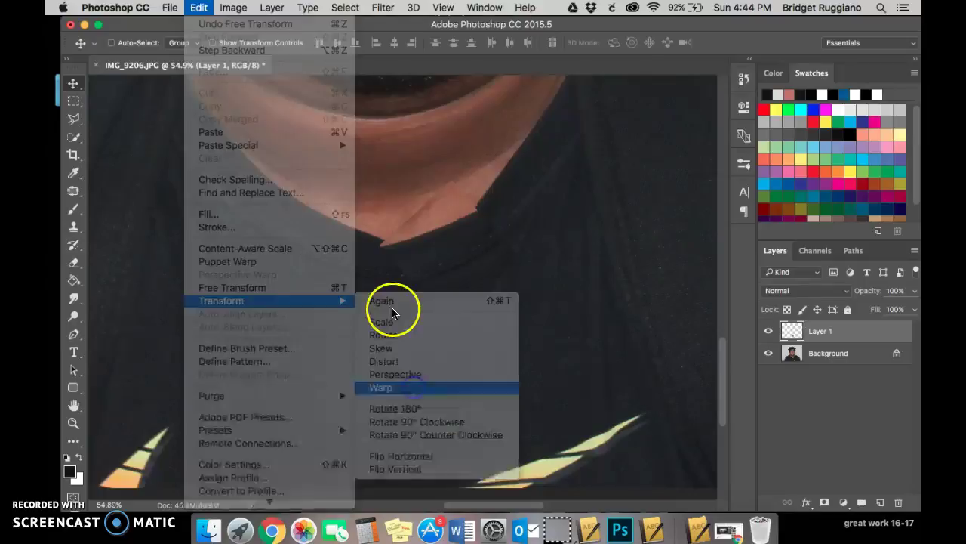
{"action": "left_click_drag", "start_coordinate": [383, 237], "coordinate": [385, 240]}
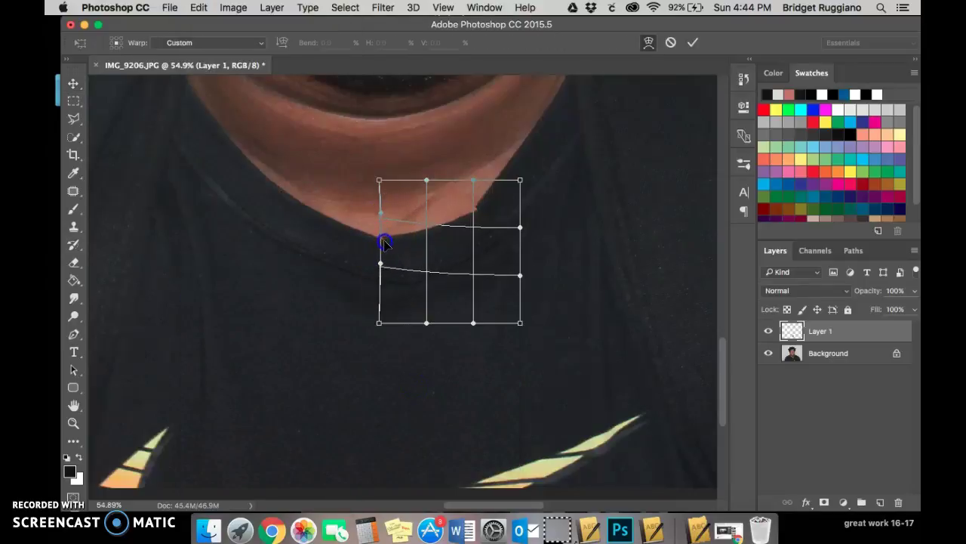
{"action": "left_click_drag", "start_coordinate": [483, 227], "coordinate": [504, 215]}
{"action": "left_click_drag", "start_coordinate": [453, 231], "coordinate": [453, 237]}
{"action": "left_click", "coordinate": [513, 183]}
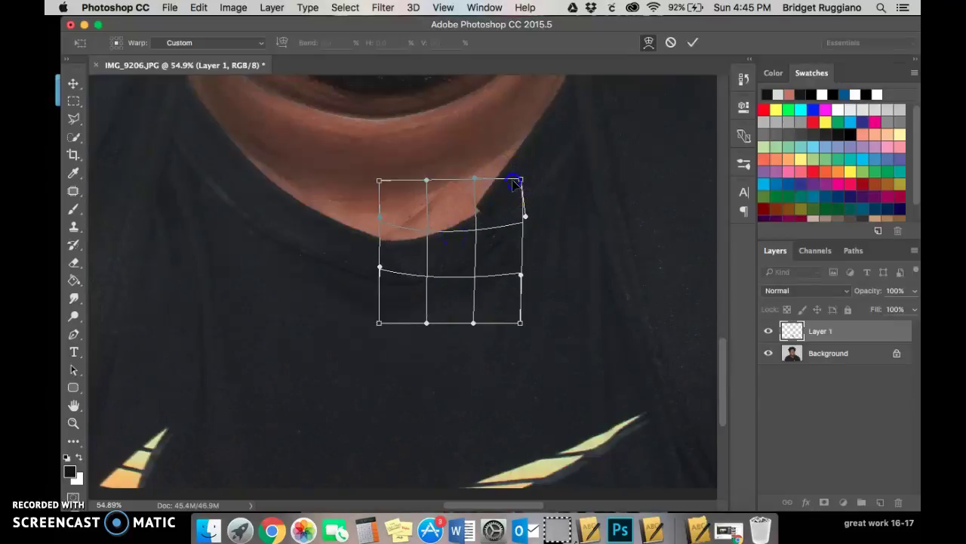
{"action": "left_click_drag", "start_coordinate": [506, 180], "coordinate": [503, 177]}
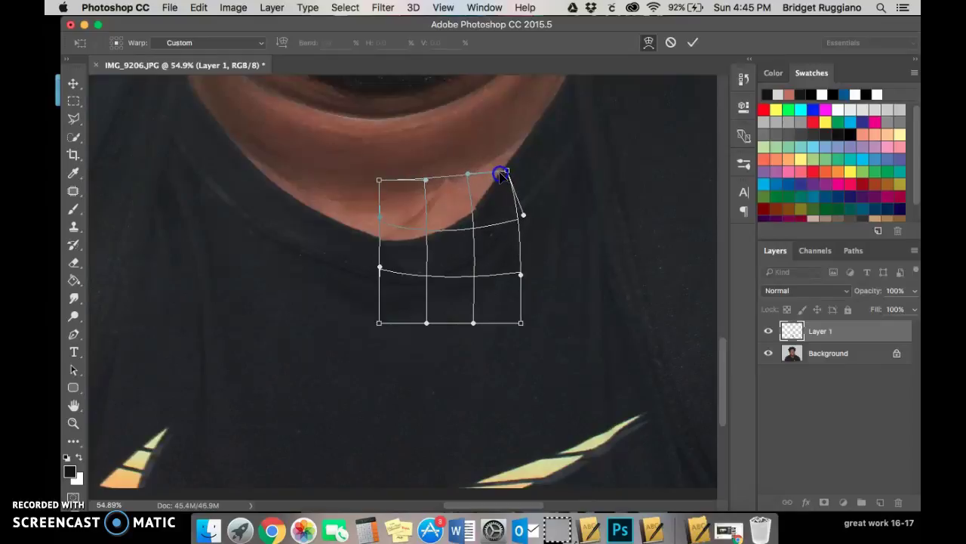
{"action": "left_click", "coordinate": [693, 43]}
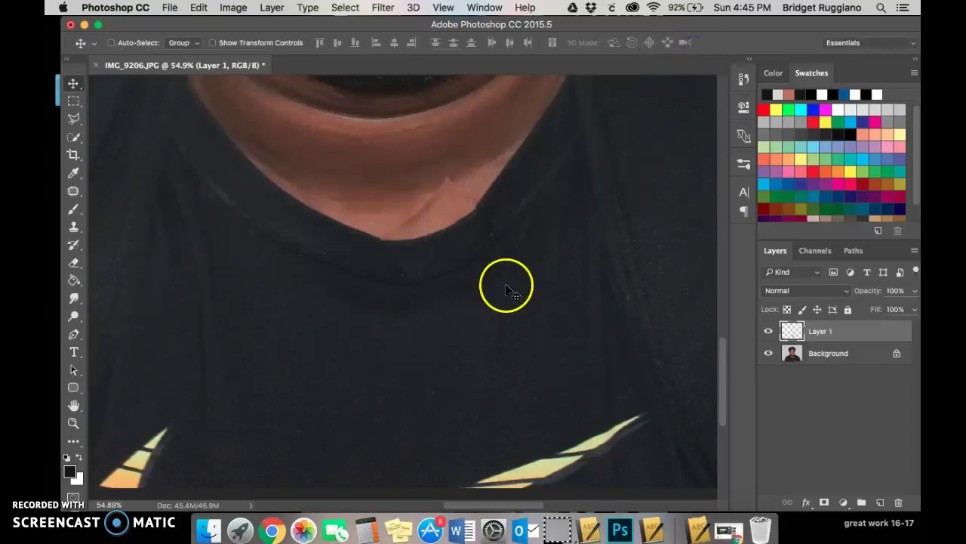
{"action": "left_click_drag", "start_coordinate": [474, 259], "coordinate": [475, 262]}
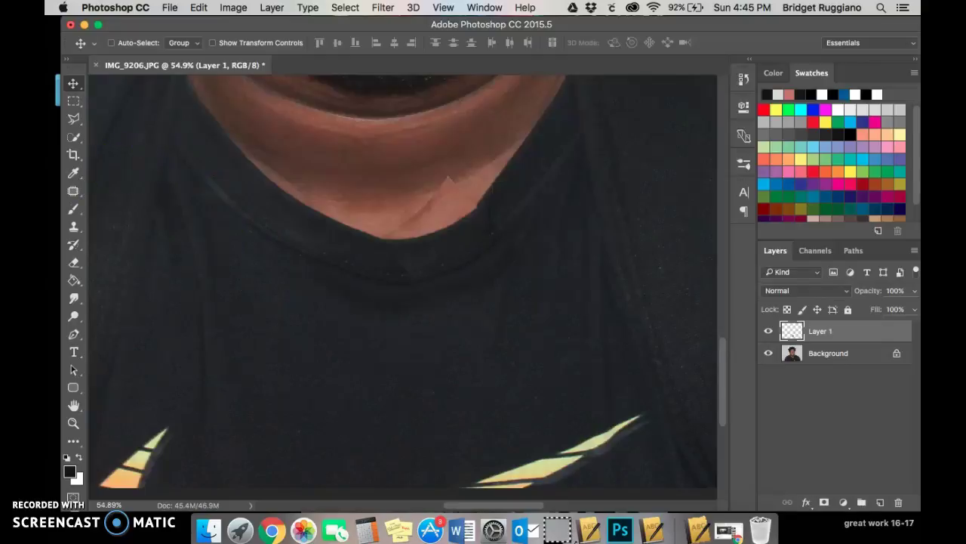
- Erase the excess skin and shirt edges of the copied collar section with a 169 px eraser, switching from a soft to a hard round brush
{"action": "left_click", "coordinate": [73, 264]}
{"action": "mouse_move", "coordinate": [443, 177]}
{"action": "left_mouse_down"}
{"action": "mouse_move", "coordinate": [446, 188]}
{"action": "mouse_move", "coordinate": [388, 201]}
{"action": "mouse_move", "coordinate": [456, 186]}
{"action": "left_mouse_up"}
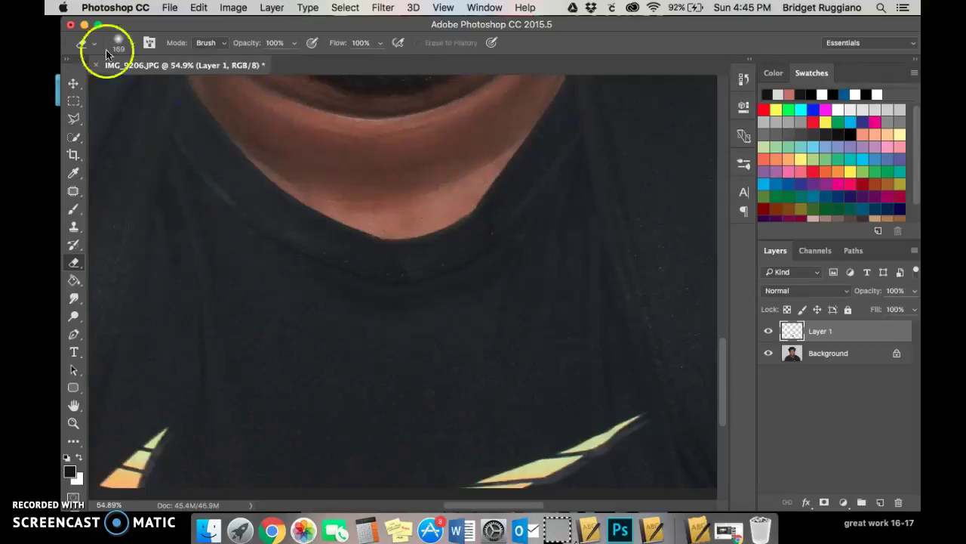
{"action": "left_click", "coordinate": [125, 42]}
{"action": "left_click", "coordinate": [111, 145]}
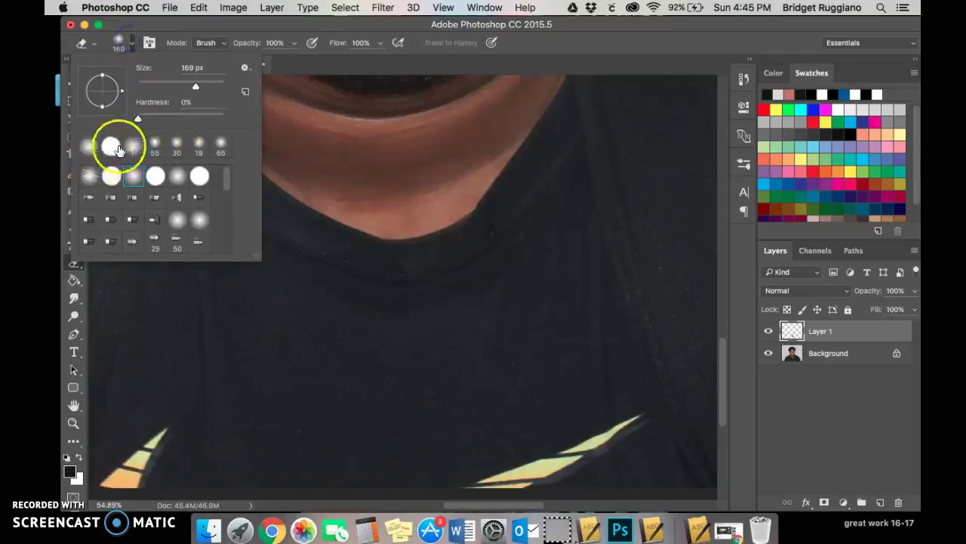
{"action": "mouse_move", "coordinate": [444, 183]}
{"action": "left_mouse_down"}
{"action": "mouse_move", "coordinate": [443, 175]}
{"action": "mouse_move", "coordinate": [447, 183]}
{"action": "mouse_move", "coordinate": [395, 203]}
{"action": "left_mouse_up"}
{"action": "left_click", "coordinate": [387, 207]}
{"action": "left_click", "coordinate": [480, 326]}
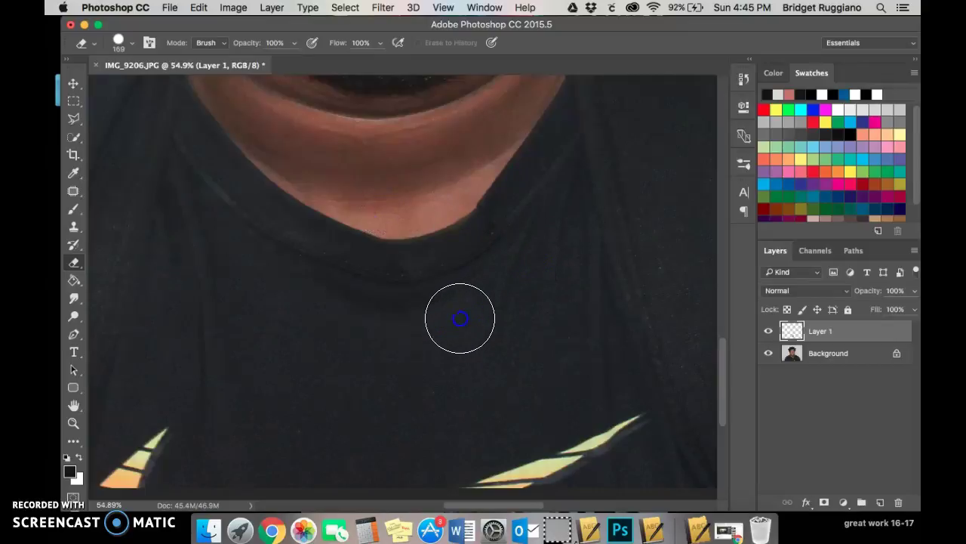
{"action": "mouse_move", "coordinate": [480, 300]}
{"action": "left_mouse_down"}
{"action": "mouse_move", "coordinate": [582, 365]}
{"action": "mouse_move", "coordinate": [580, 299]}
{"action": "mouse_move", "coordinate": [478, 298]}
{"action": "left_mouse_up"}
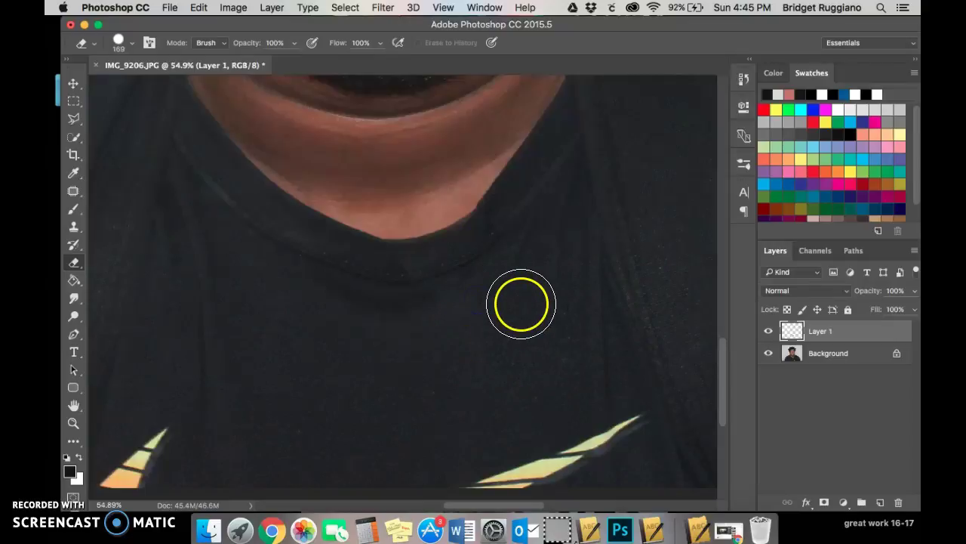
- Compare the neckline with the collar layer hidden and shown, and merge that layer into the background
{"action": "left_click", "coordinate": [73, 423]}
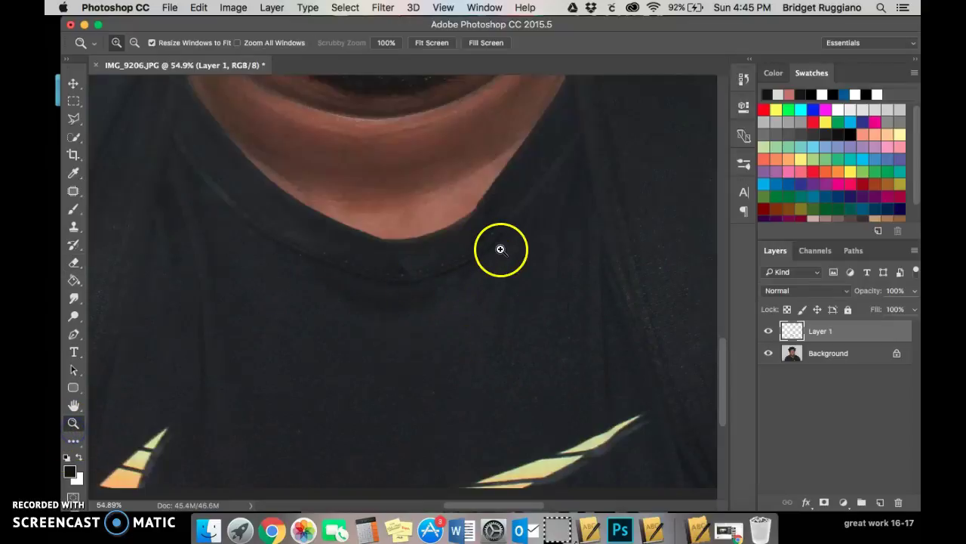
{"action": "left_click_drag", "start_coordinate": [505, 151], "coordinate": [375, 342]}
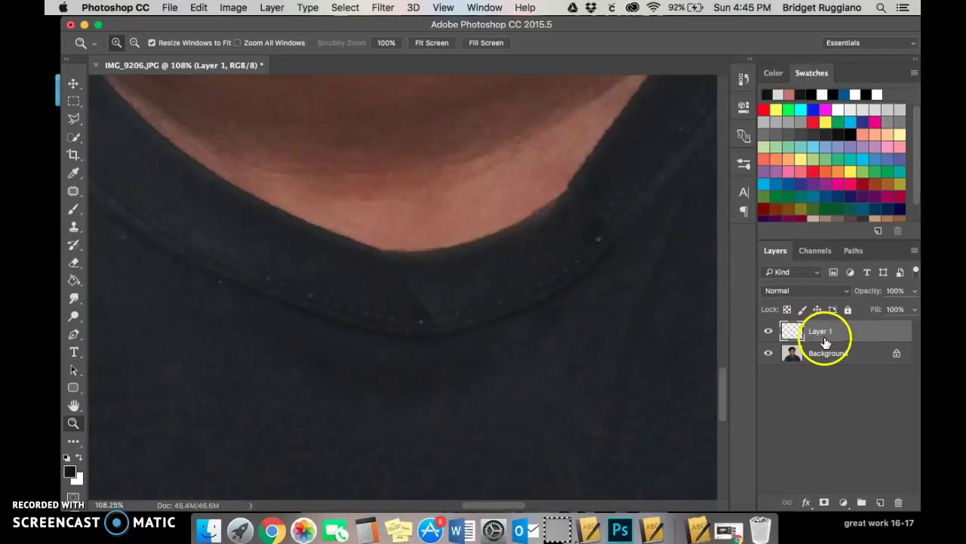
{"action": "left_click", "coordinate": [768, 330]}
{"action": "left_click", "coordinate": [767, 331]}
{"action": "key", "text": "Delete"}
{"action": "double_click", "coordinate": [826, 331]}
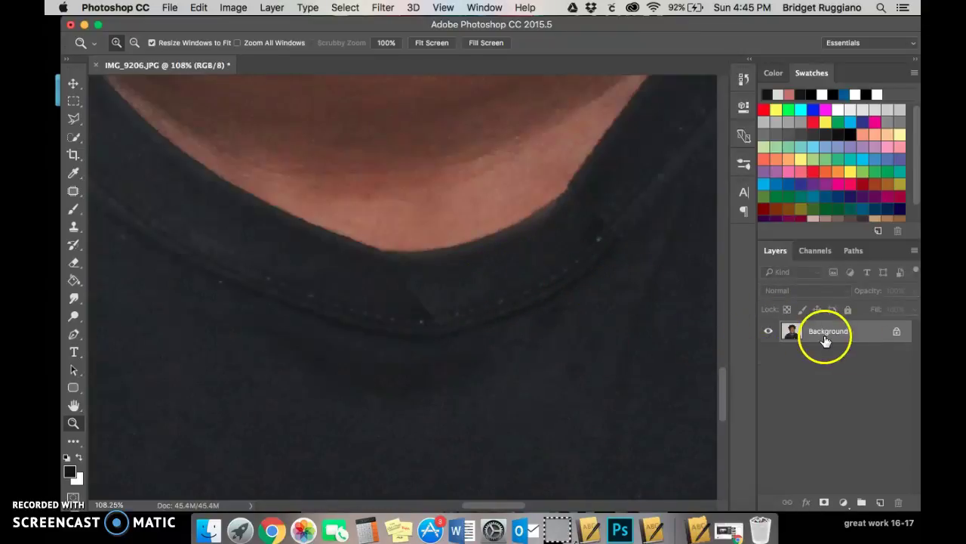
- Patch the seam at the front centre of the collar, from neckline to stitching, with matching shirt fabric
{"action": "left_click", "coordinate": [548, 333]}
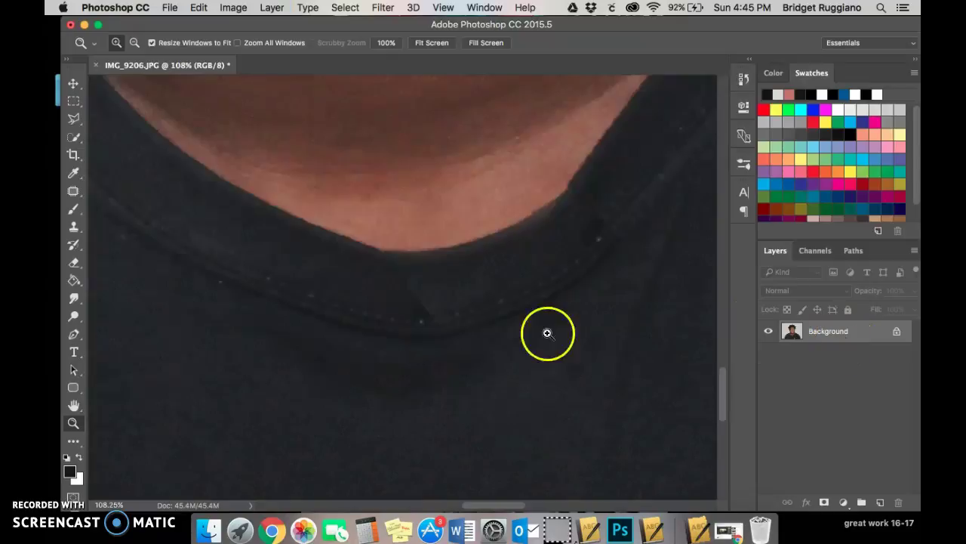
{"action": "left_click", "coordinate": [74, 191]}
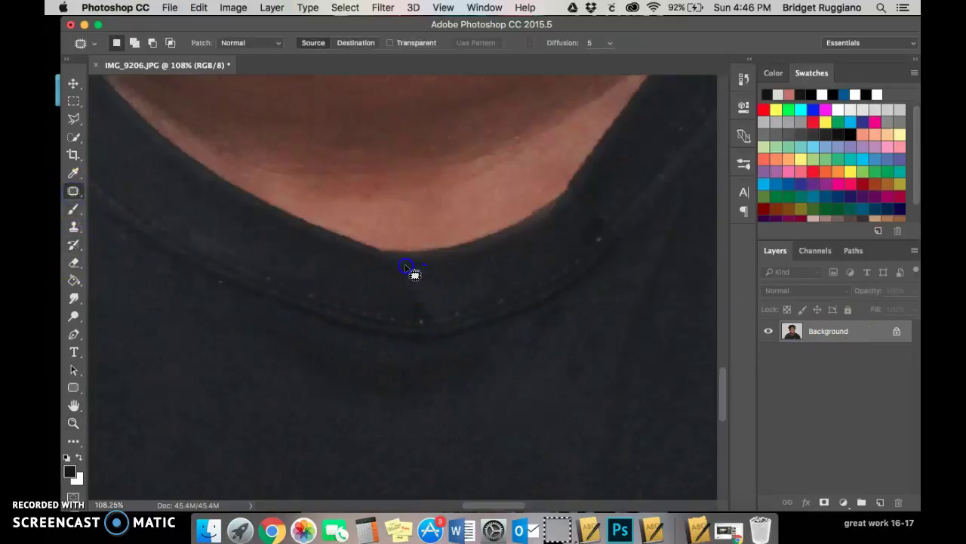
{"action": "mouse_move", "coordinate": [440, 285]}
{"action": "left_mouse_down"}
{"action": "mouse_move", "coordinate": [390, 288]}
{"action": "mouse_move", "coordinate": [496, 295]}
{"action": "left_mouse_up"}
{"action": "left_click", "coordinate": [448, 322]}
{"action": "left_click_drag", "start_coordinate": [421, 332], "coordinate": [491, 330]}
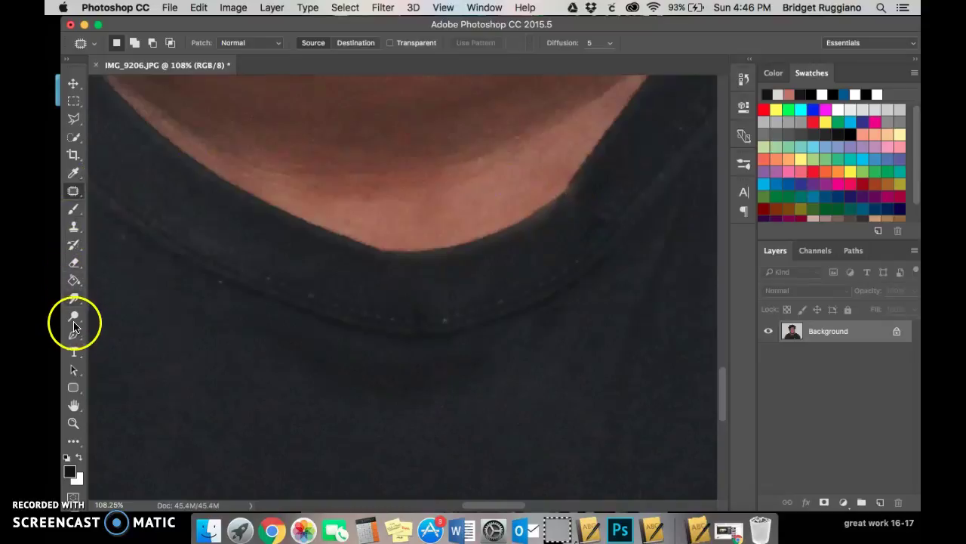
- Smooth the notch in the neckline's right edge with the Clone Stamp, using a 30 px hard round brush at 100% hardness
{"action": "left_click", "coordinate": [73, 226]}
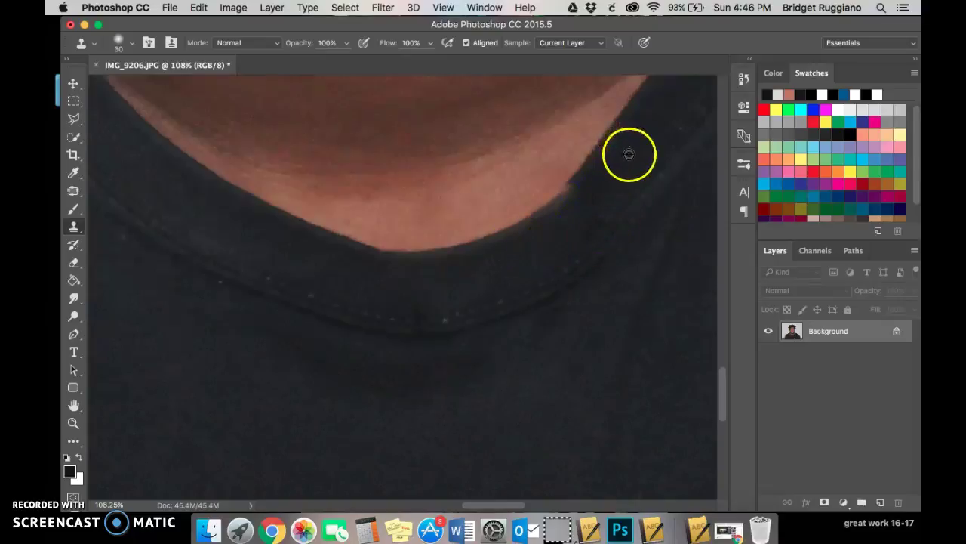
{"action": "left_click", "coordinate": [133, 42]}
{"action": "left_click", "coordinate": [106, 181]}
{"action": "left_click", "coordinate": [599, 172]}
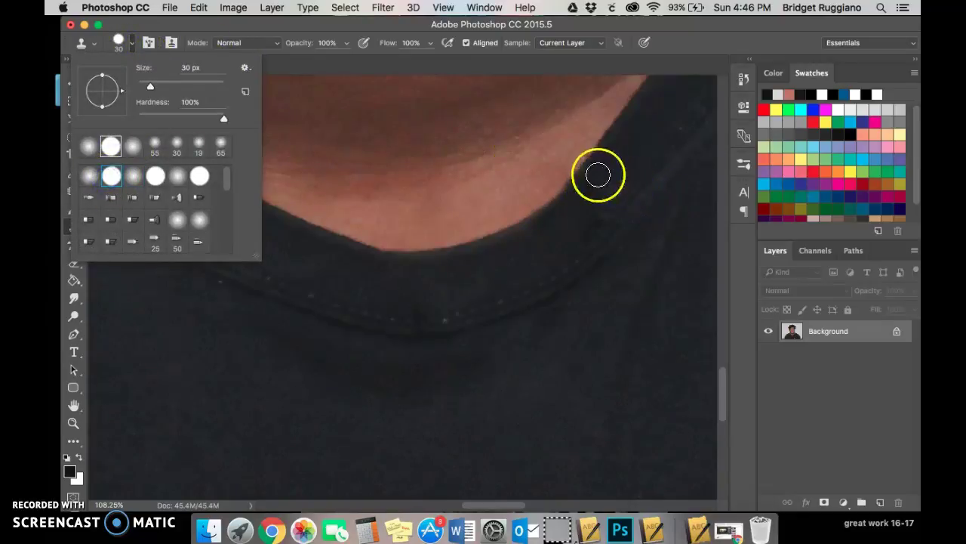
{"action": "left_click", "coordinate": [576, 194]}
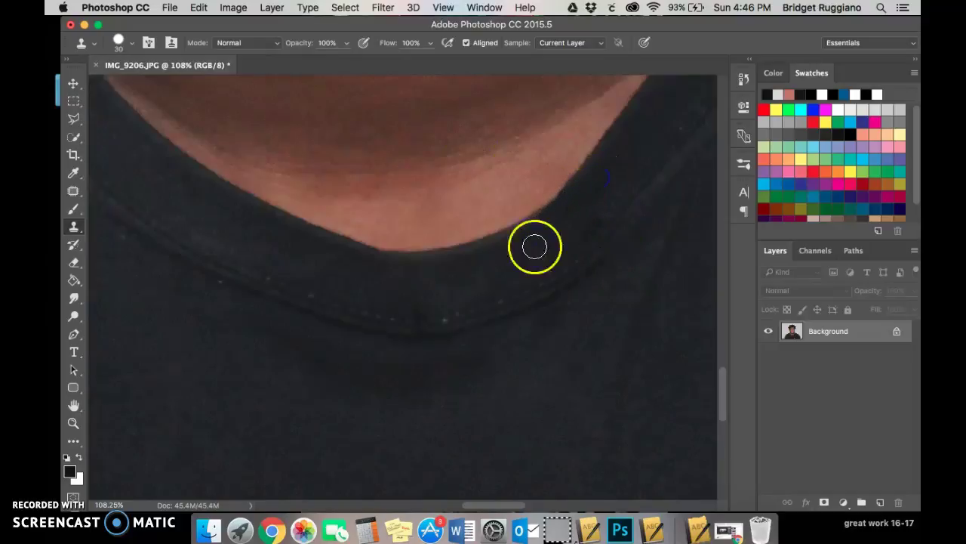
- Patch the uneven area of the collar just below the repaired neckline edge with clean collar fabric from nearby
{"action": "left_click", "coordinate": [70, 191]}
{"action": "left_click", "coordinate": [527, 232]}
{"action": "left_click", "coordinate": [570, 225]}
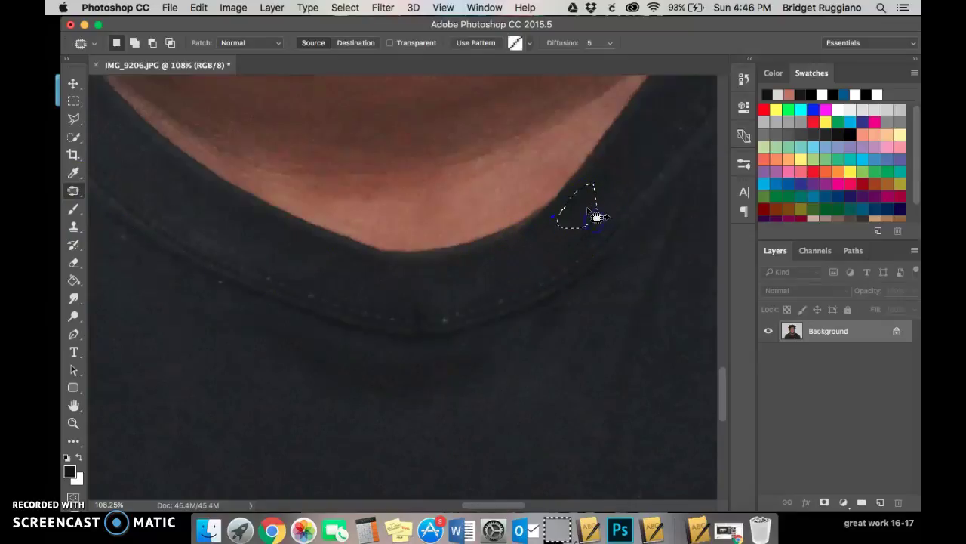
{"action": "left_click", "coordinate": [631, 191]}
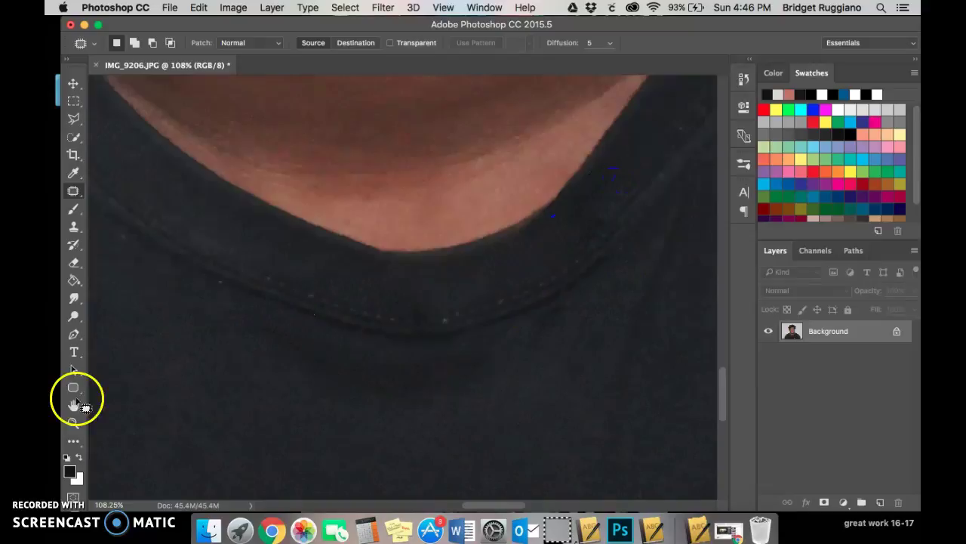
- Clone clean backdrop over the stray tuft of hair sticking up at the top of the head
{"action": "left_click", "coordinate": [73, 425]}
{"action": "left_click", "coordinate": [431, 43]}
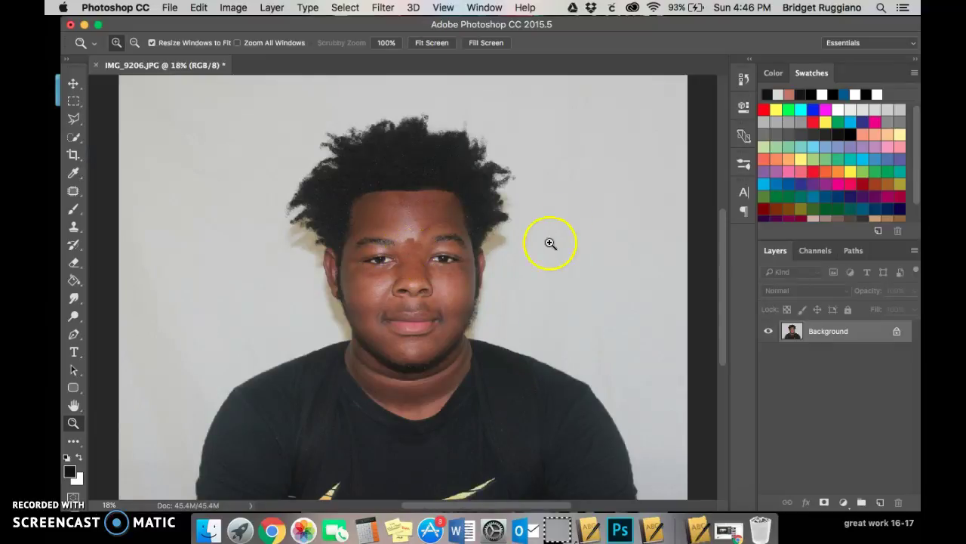
{"action": "left_click_drag", "start_coordinate": [423, 111], "coordinate": [339, 188]}
{"action": "left_click", "coordinate": [81, 211]}
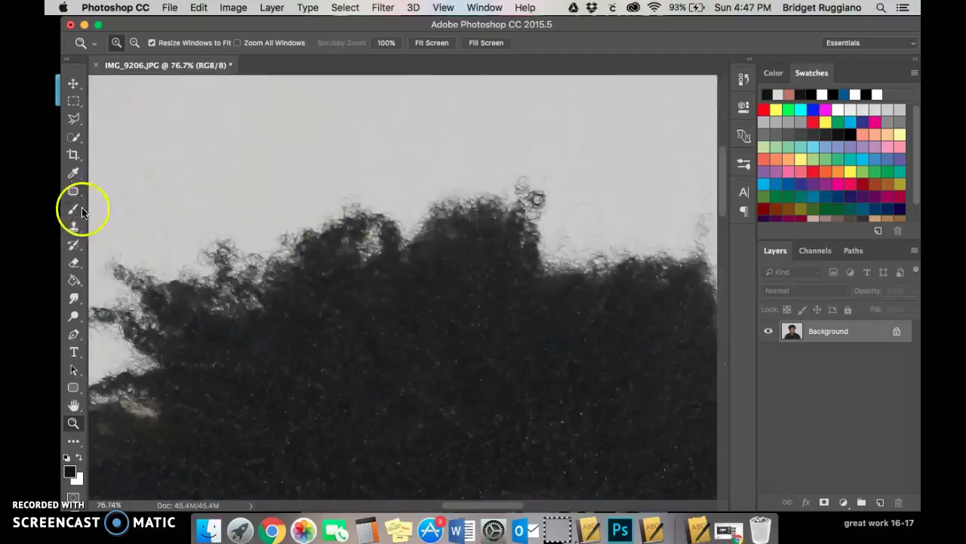
{"action": "left_click", "coordinate": [73, 229]}
{"action": "left_click", "coordinate": [580, 145], "text": "alt"}
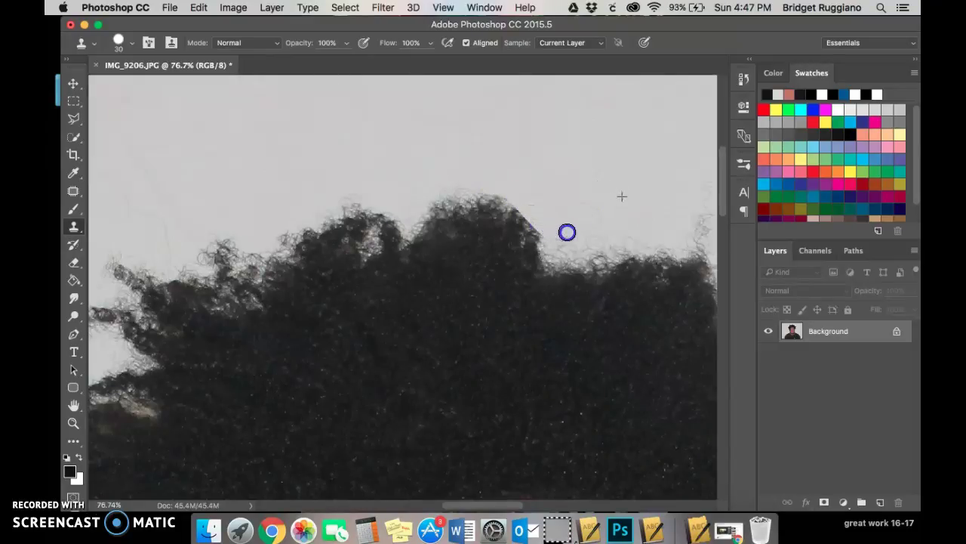
- Inspect the mouth, eyes and forehead up close, and check the retouched portrait as a whole
{"action": "scroll", "coordinate": [583, 178], "scroll_direction": "down", "scroll_amount": 10}
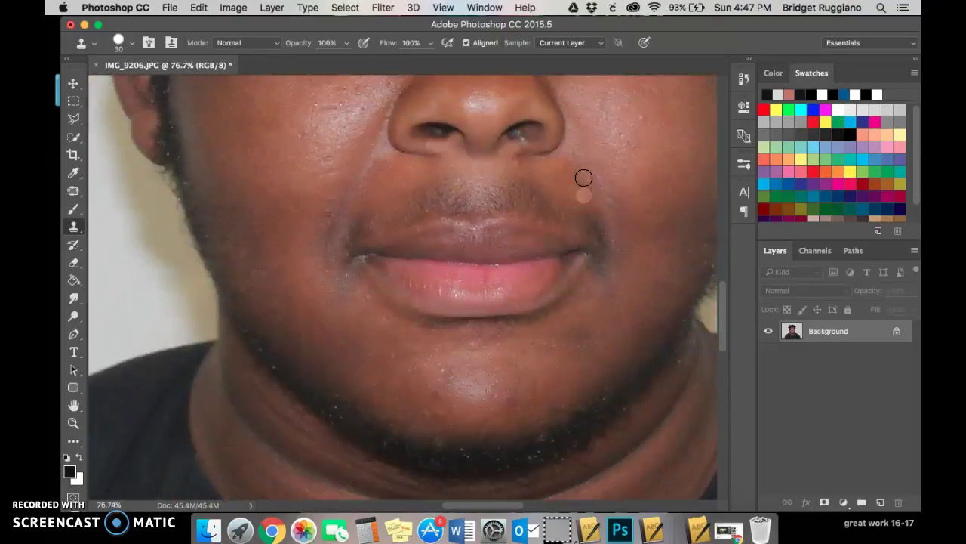
{"action": "scroll", "coordinate": [583, 178], "scroll_direction": "up", "scroll_amount": 5}
{"action": "left_click", "coordinate": [474, 191]}
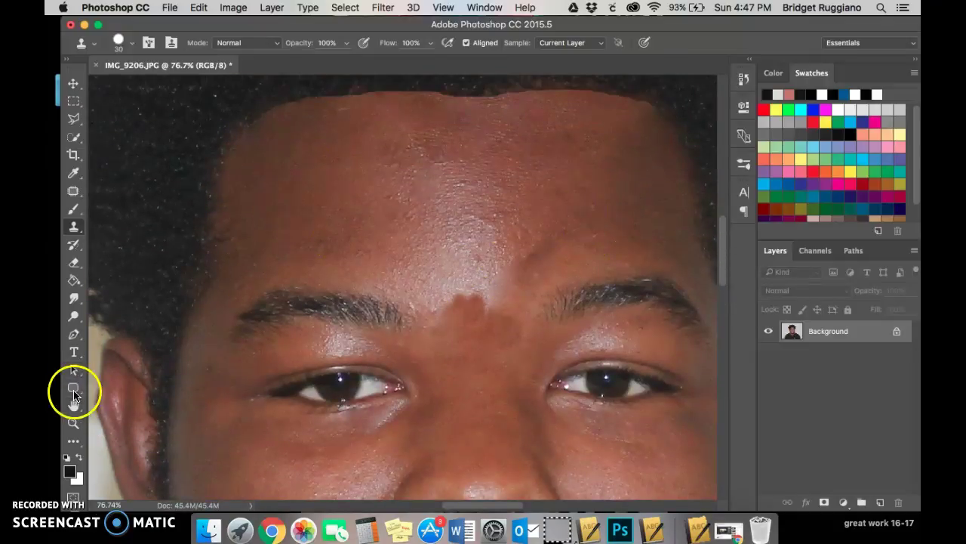
{"action": "left_click", "coordinate": [73, 424]}
{"action": "left_click", "coordinate": [428, 47]}
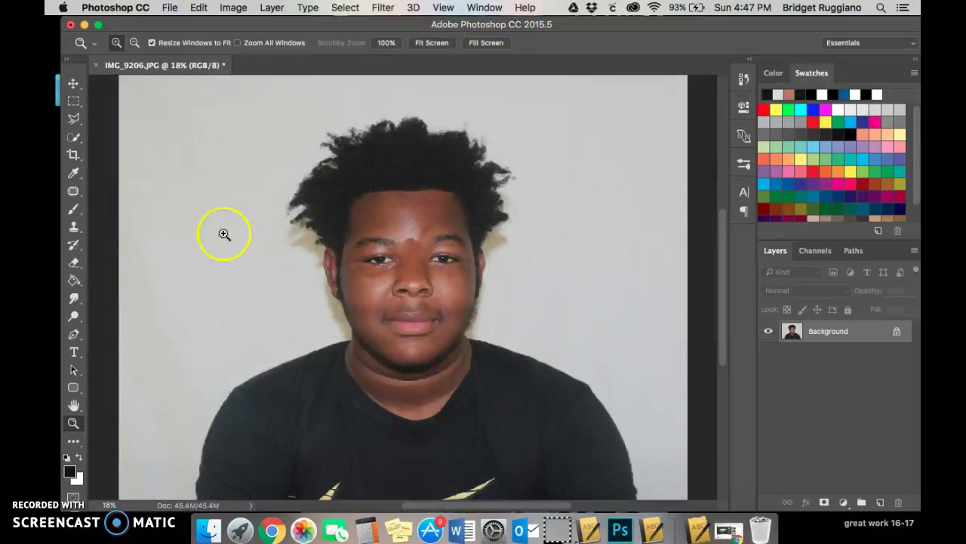
{"action": "left_click", "coordinate": [233, 8]}
{"action": "mouse_move", "coordinate": [253, 46]}
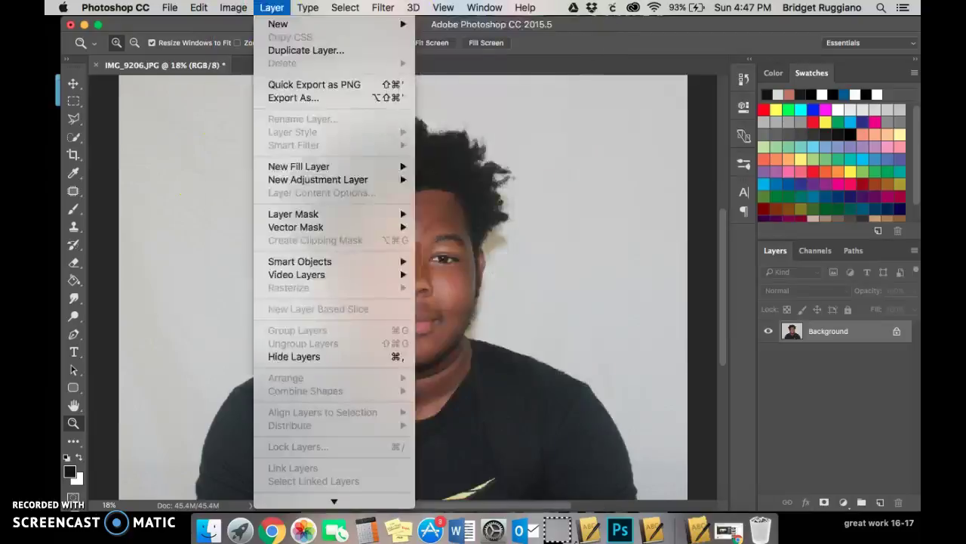
{"action": "left_click", "coordinate": [528, 26]}
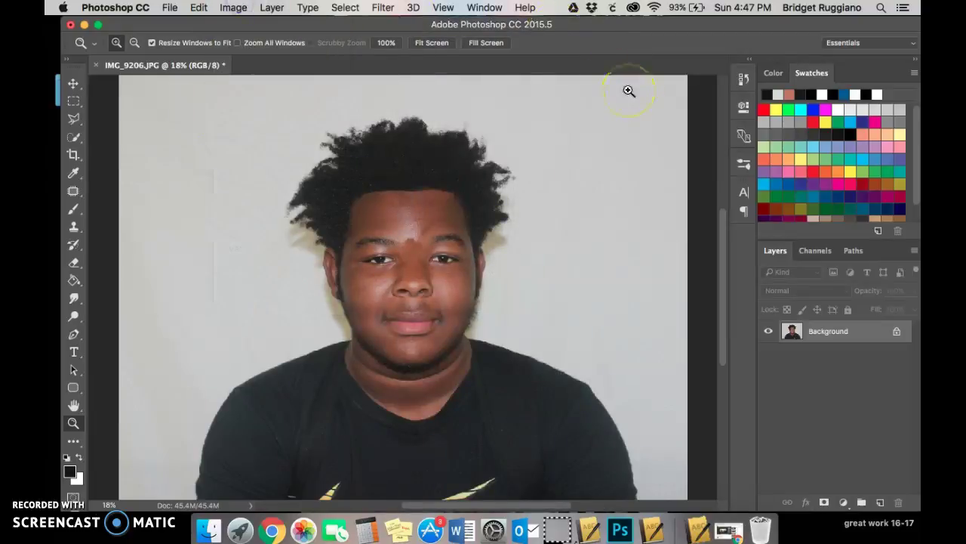